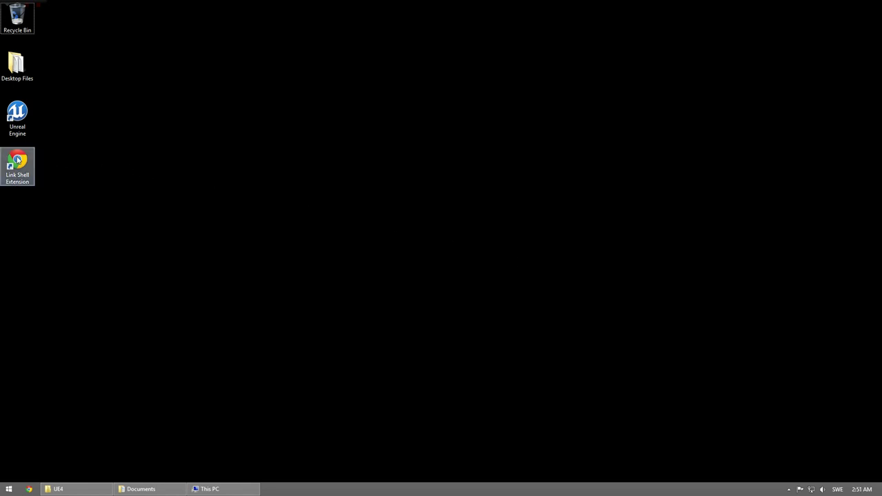
- Open the Link Shell Extension page and scroll its Download section to the 64-bit Windows installers
{"action": "double_click", "coordinate": [18, 160]}
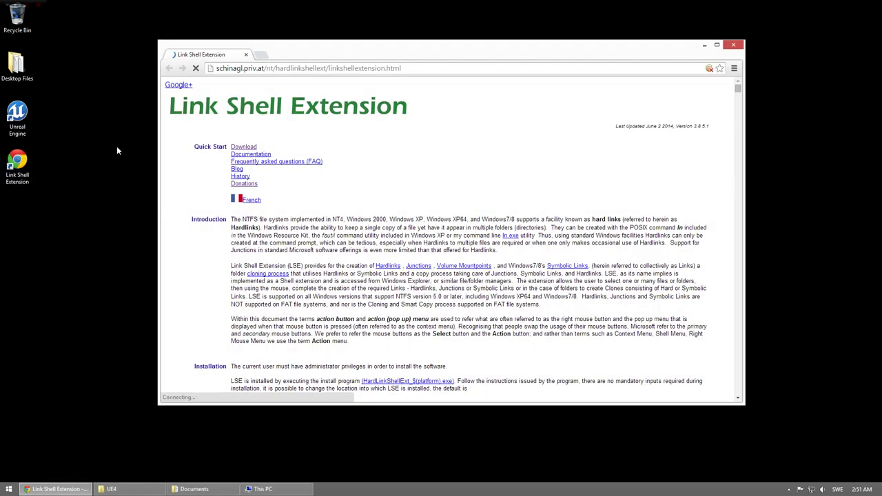
{"action": "left_click", "coordinate": [246, 148]}
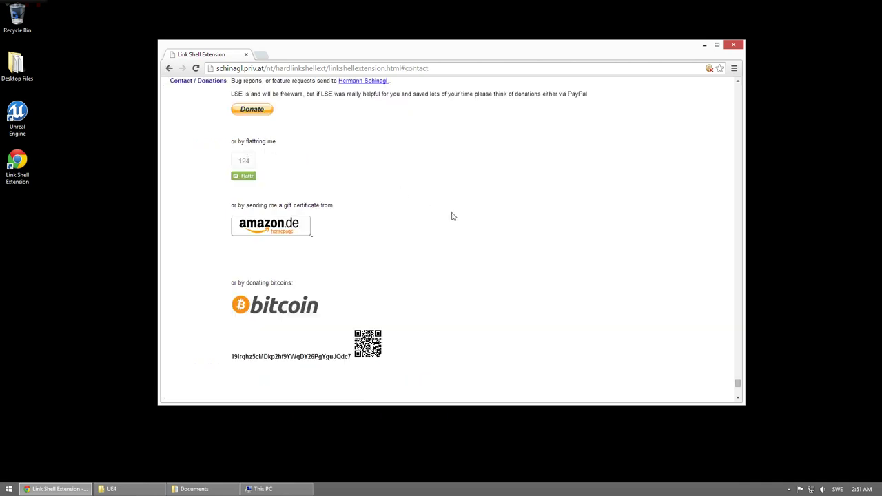
{"action": "scroll", "coordinate": [453, 216], "scroll_direction": "down", "scroll_amount": 3}
{"action": "scroll", "coordinate": [452, 216], "scroll_direction": "down", "scroll_amount": 1}
{"action": "scroll", "coordinate": [452, 216], "scroll_direction": "down", "scroll_amount": 1}
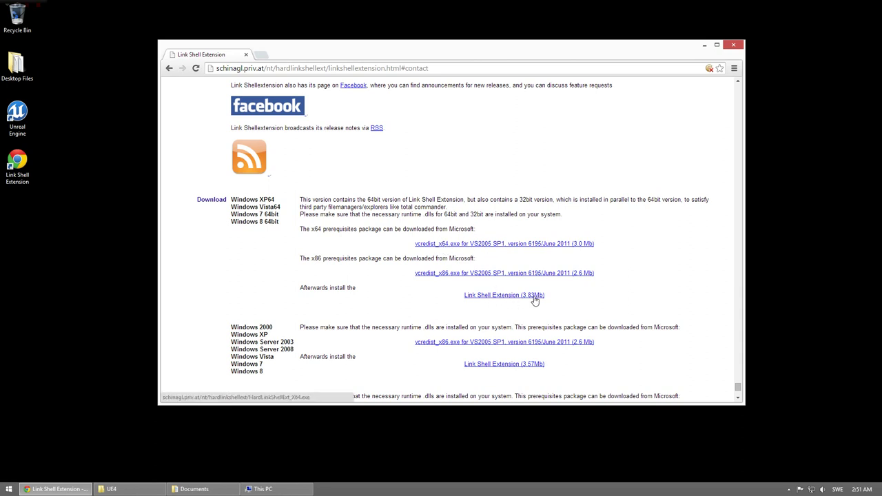
- Close Chrome and check that the Unreal Projects folder in Documents is empty
{"action": "left_click", "coordinate": [733, 45]}
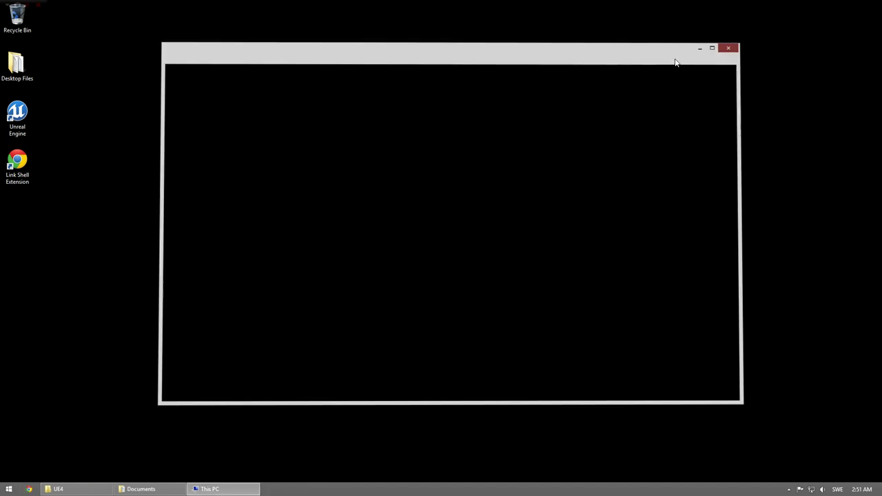
{"action": "left_click", "coordinate": [158, 488]}
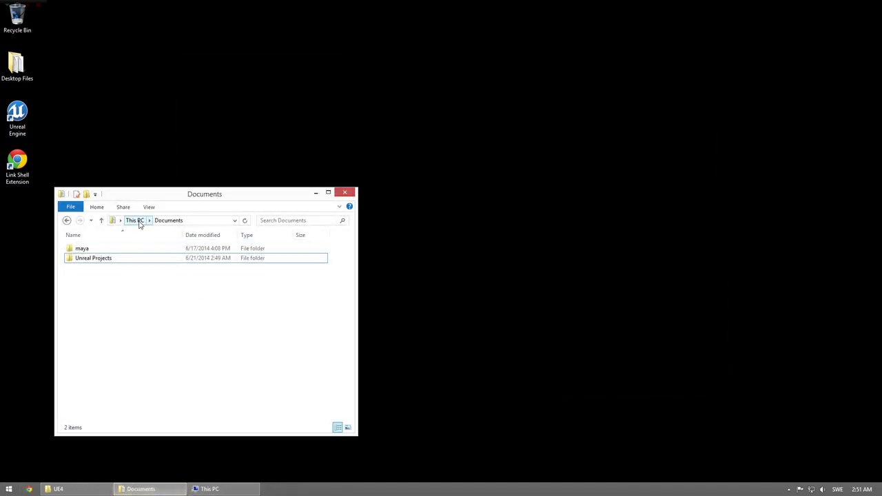
{"action": "double_click", "coordinate": [112, 258]}
{"action": "key", "text": "BackSpace"}
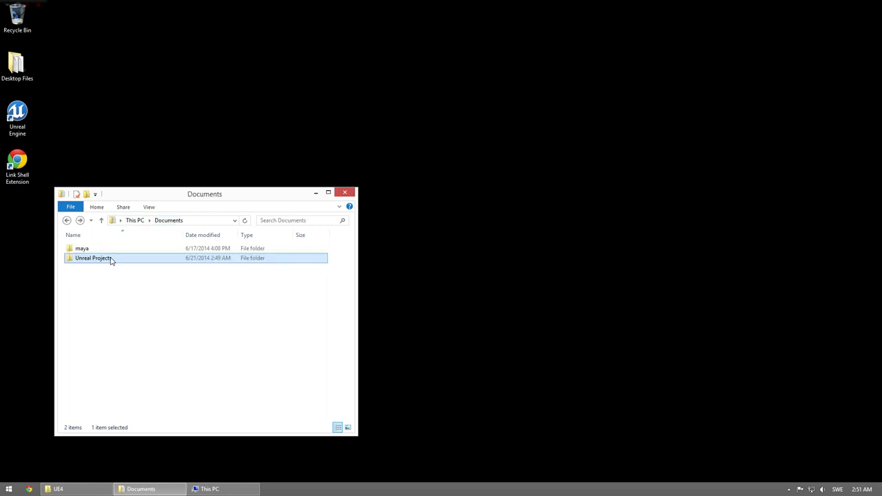
- Delete the Unreal Projects folder from Documents
{"action": "right_click", "coordinate": [110, 259]}
{"action": "left_click", "coordinate": [97, 262]}
{"action": "right_click", "coordinate": [97, 262]}
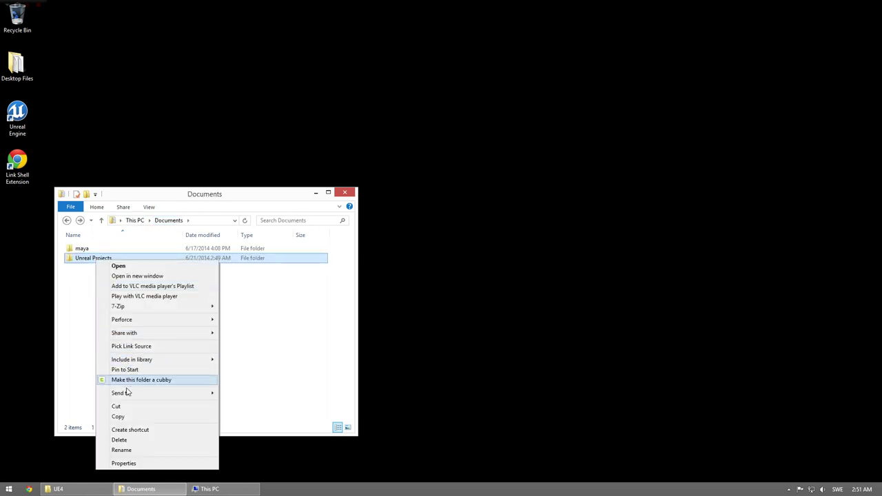
{"action": "left_click", "coordinate": [133, 441]}
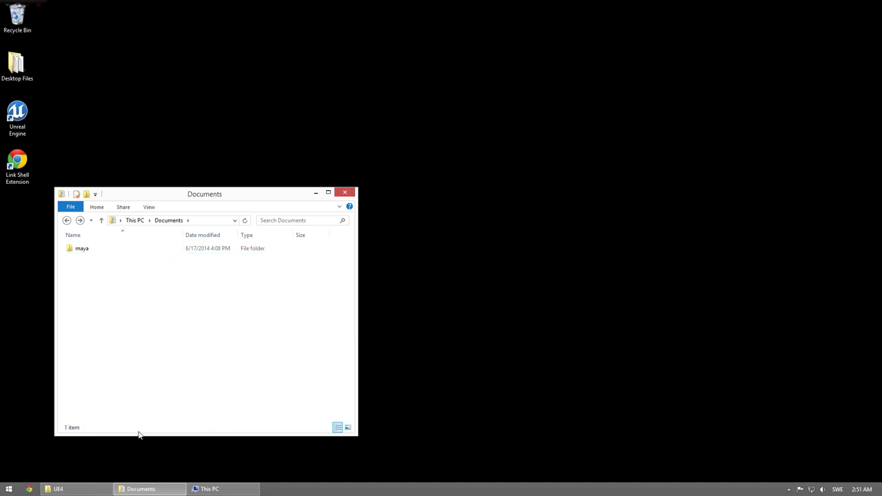
{"action": "left_click", "coordinate": [23, 131]}
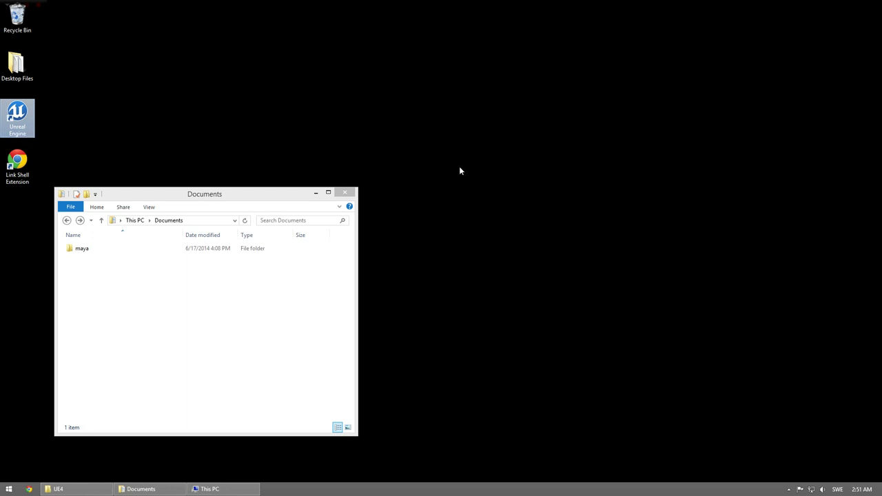
{"action": "key", "text": "Return"}
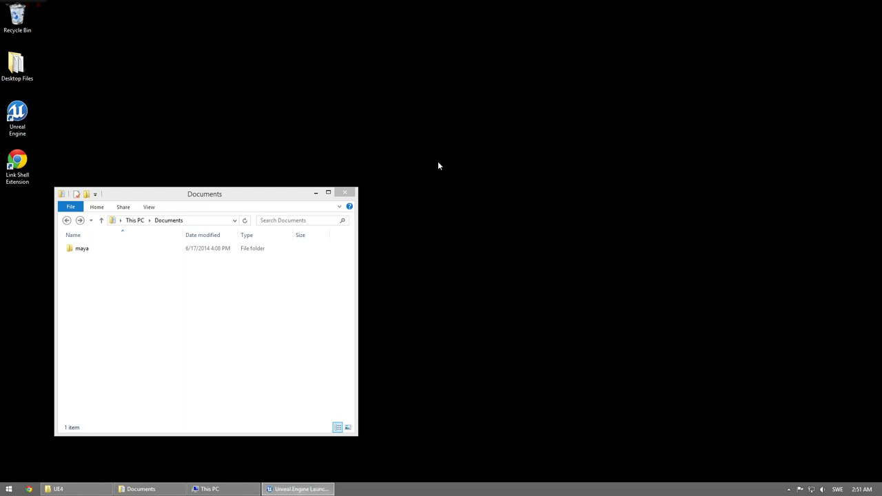
{"action": "right_click", "coordinate": [301, 489]}
{"action": "left_click", "coordinate": [275, 468]}
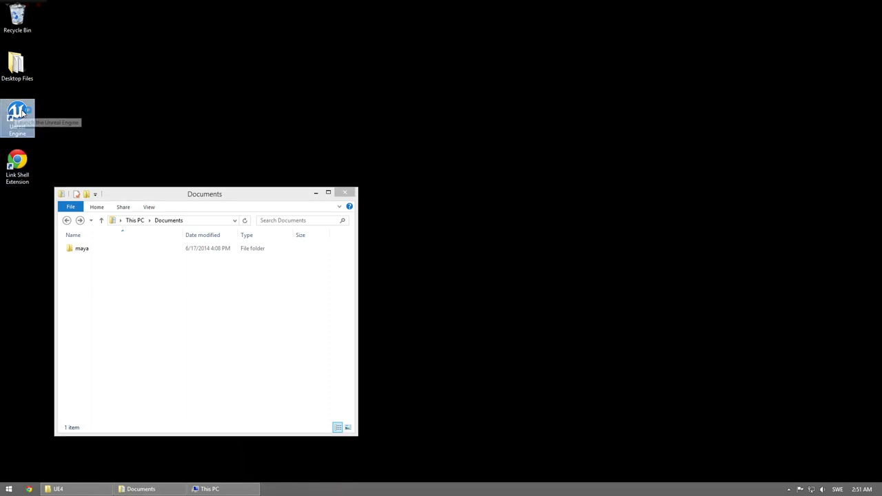
{"action": "left_click", "coordinate": [22, 113]}
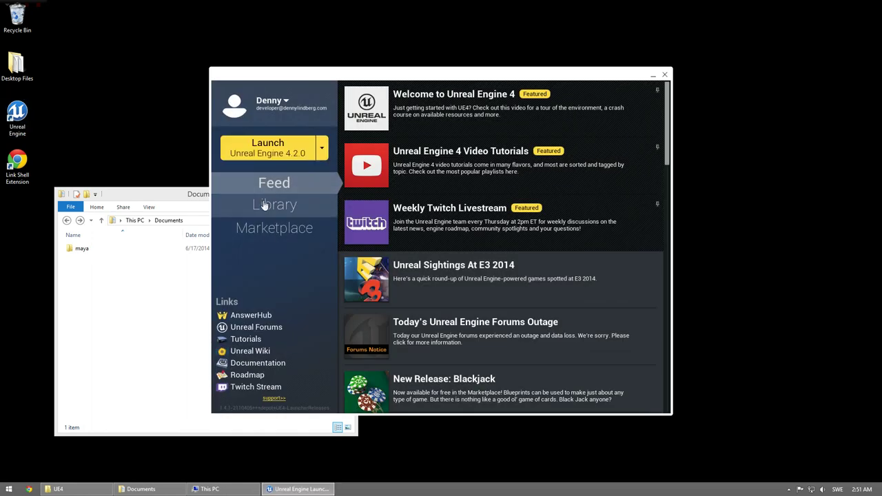
{"action": "left_click", "coordinate": [263, 207]}
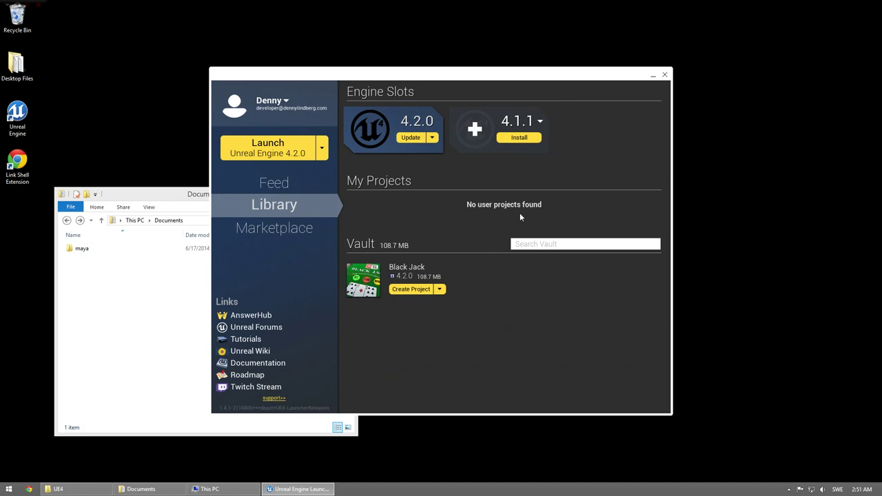
{"action": "left_click", "coordinate": [665, 75]}
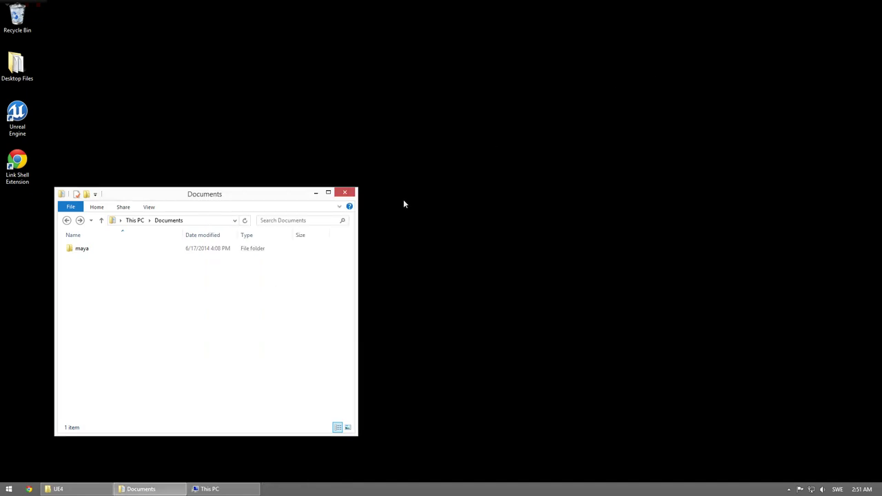
- Inspect the Unreal Projects folder in D:\UE4 and review its properties without changes
{"action": "left_click", "coordinate": [57, 488]}
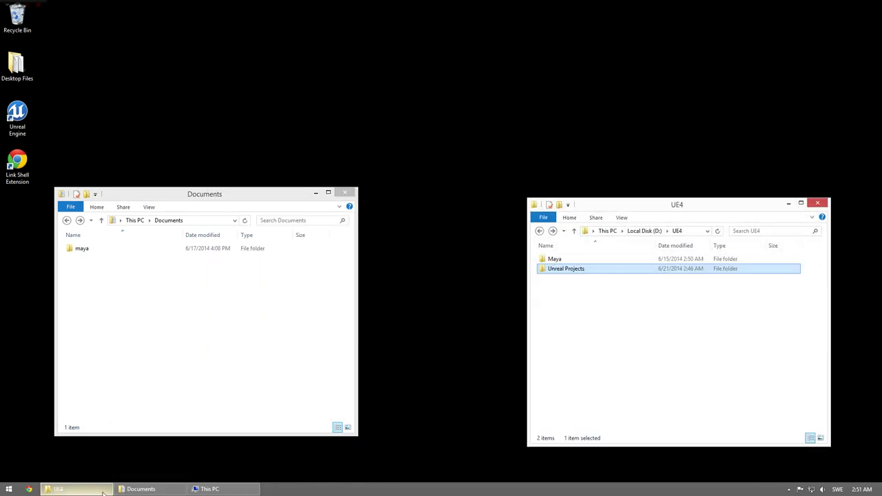
{"action": "double_click", "coordinate": [565, 269]}
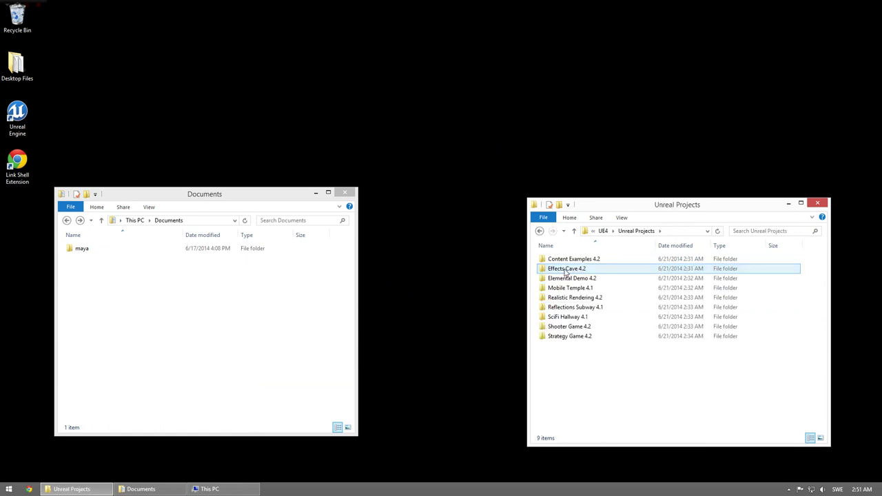
{"action": "key", "text": "BackSpace"}
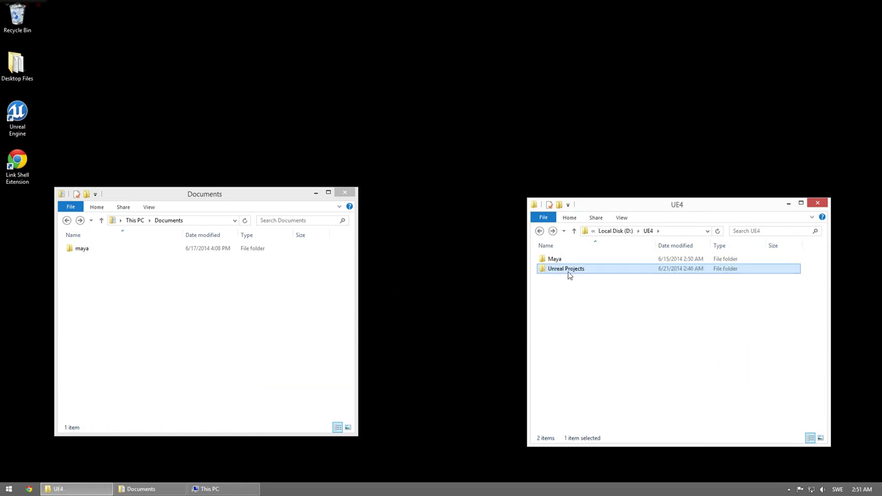
{"action": "right_click", "coordinate": [569, 273]}
{"action": "left_click", "coordinate": [602, 474]}
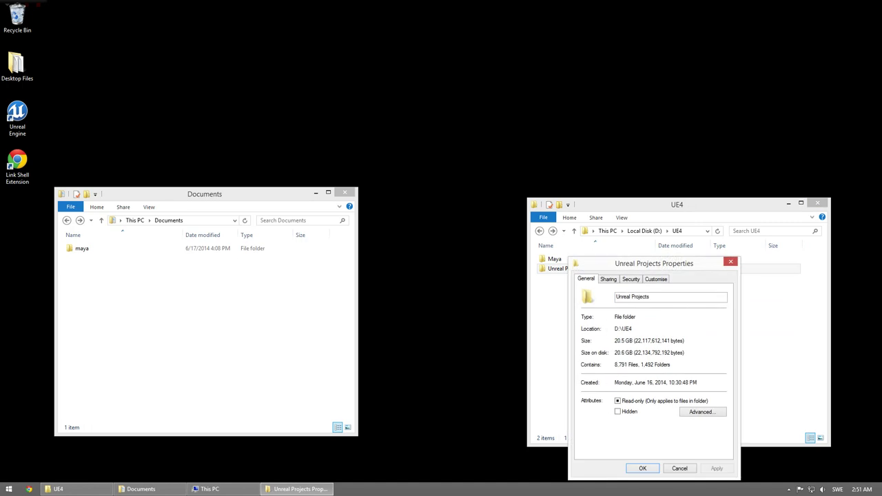
{"action": "left_click", "coordinate": [669, 469]}
- Create an Unreal Projects junction in Documents linking to D:\UE4\Unreal Projects
{"action": "right_click_drag", "start_coordinate": [563, 274], "coordinate": [170, 316]}
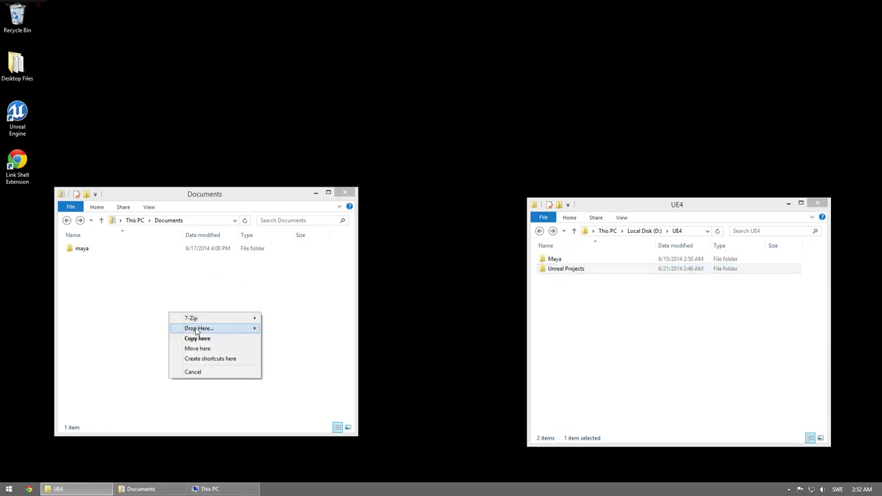
{"action": "mouse_move", "coordinate": [198, 330]}
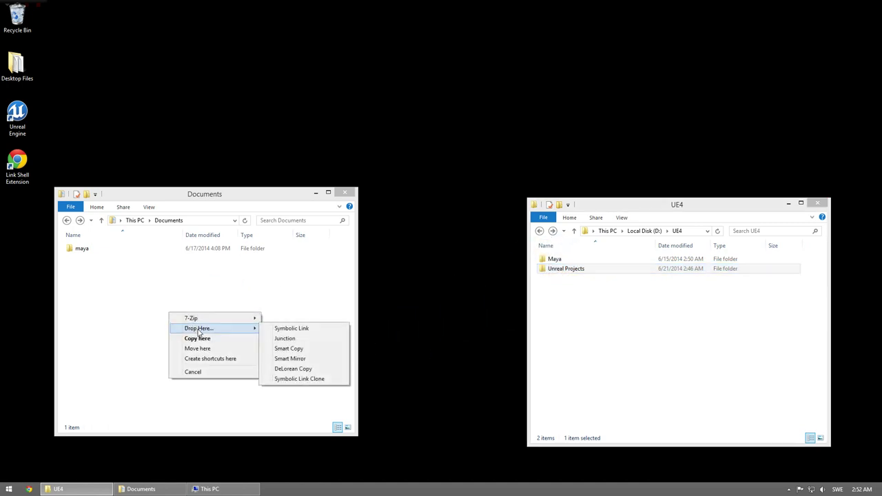
{"action": "left_click", "coordinate": [302, 338]}
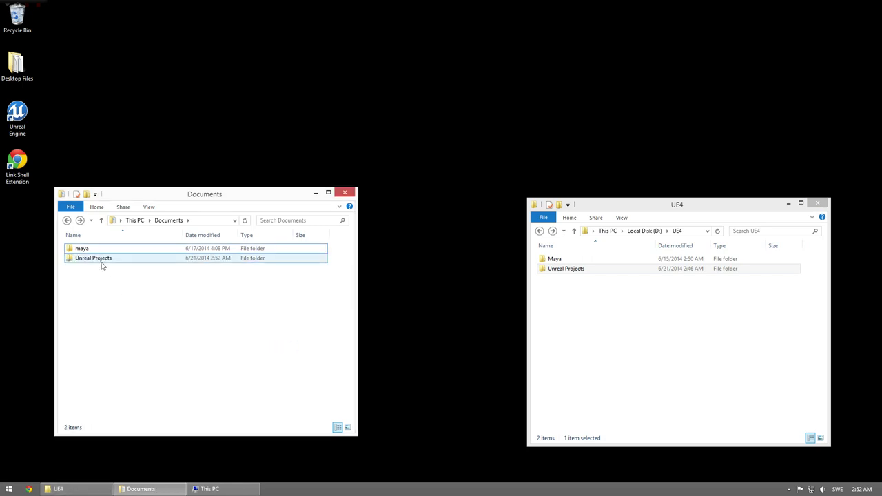
- Open Unreal Projects via Documents and D:\UE4, then select Strategy Game 4.2 with This PC shown
{"action": "double_click", "coordinate": [101, 260]}
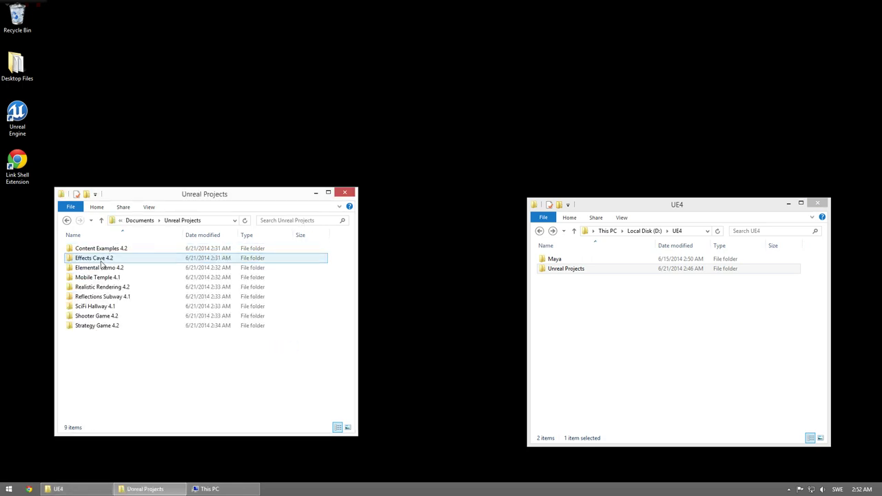
{"action": "double_click", "coordinate": [569, 269]}
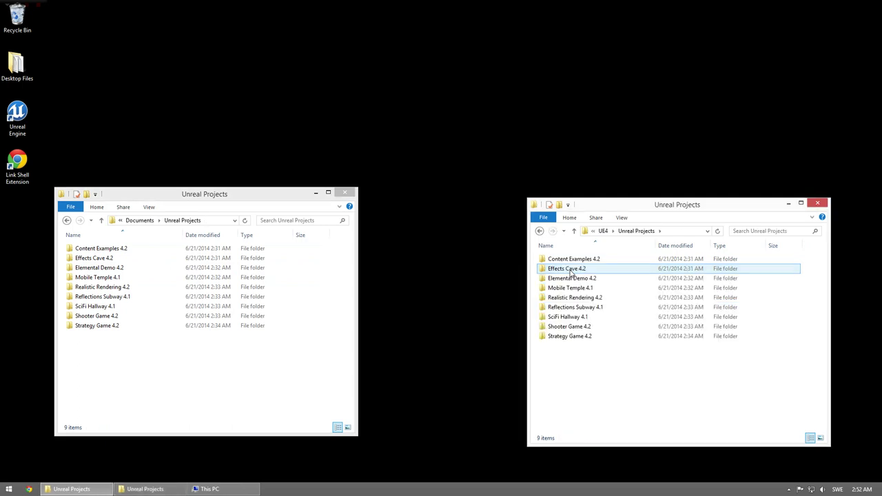
{"action": "left_click", "coordinate": [217, 488]}
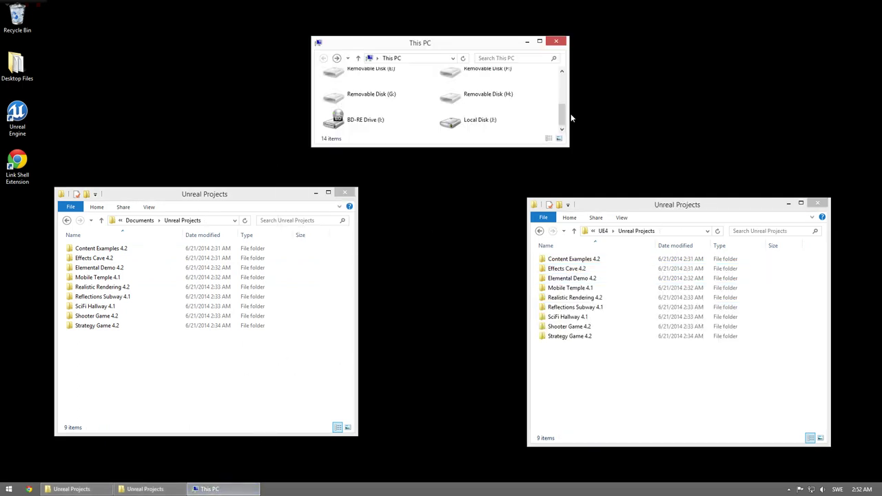
{"action": "scroll", "coordinate": [562, 113], "scroll_direction": "up", "scroll_amount": 3}
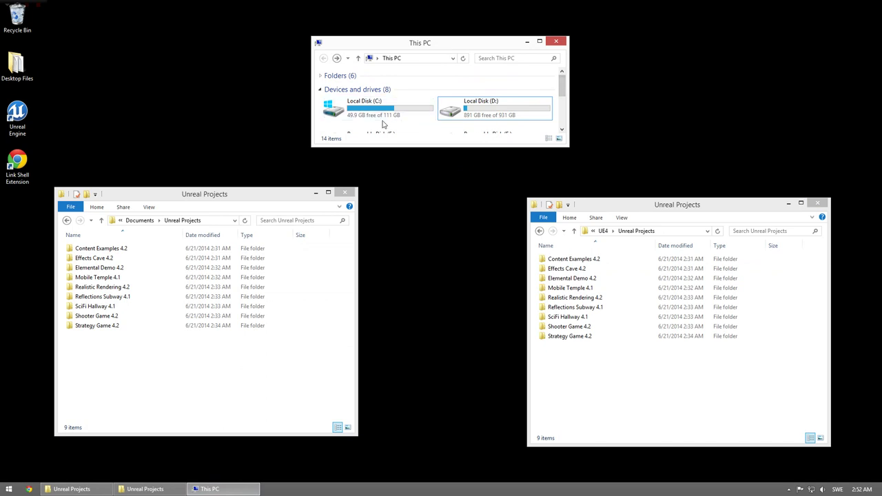
{"action": "left_click", "coordinate": [446, 121]}
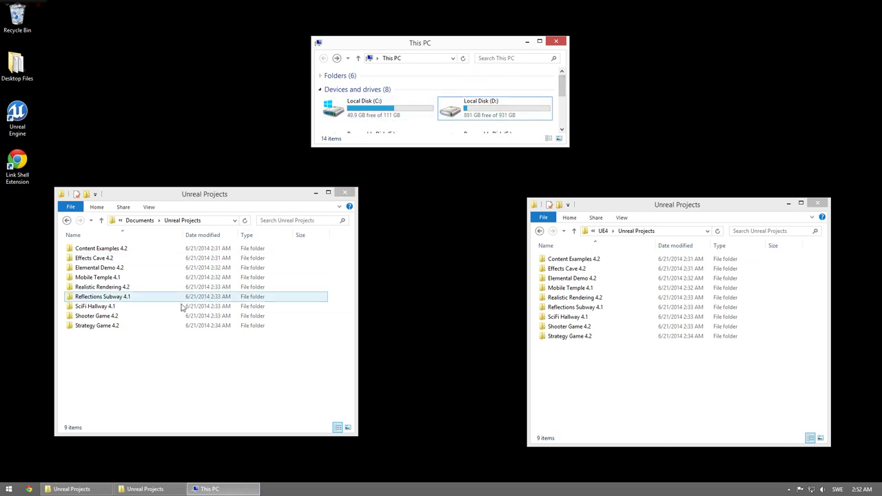
{"action": "left_click", "coordinate": [106, 343]}
{"action": "left_click", "coordinate": [103, 330]}
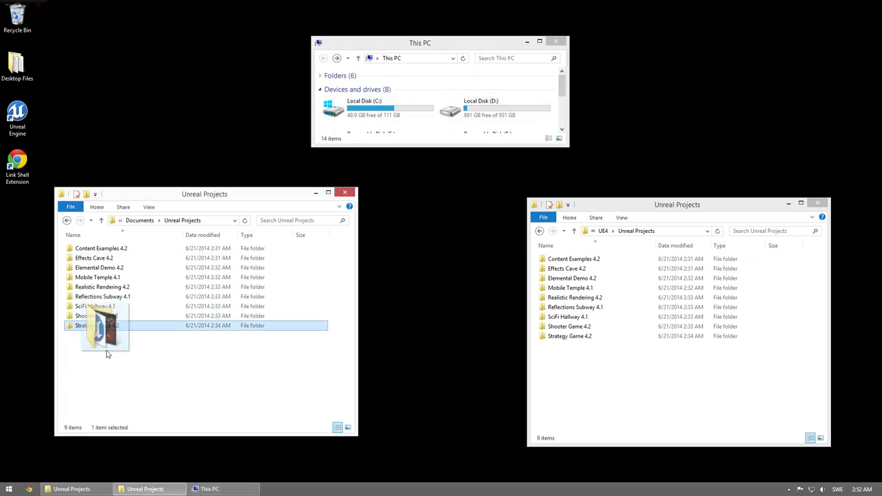
- Make a test copy of Strategy Game 4.2, check D: free space, then delete the copy
{"action": "right_click_drag", "start_coordinate": [104, 330], "coordinate": [110, 311]}
{"action": "left_click", "coordinate": [136, 390]}
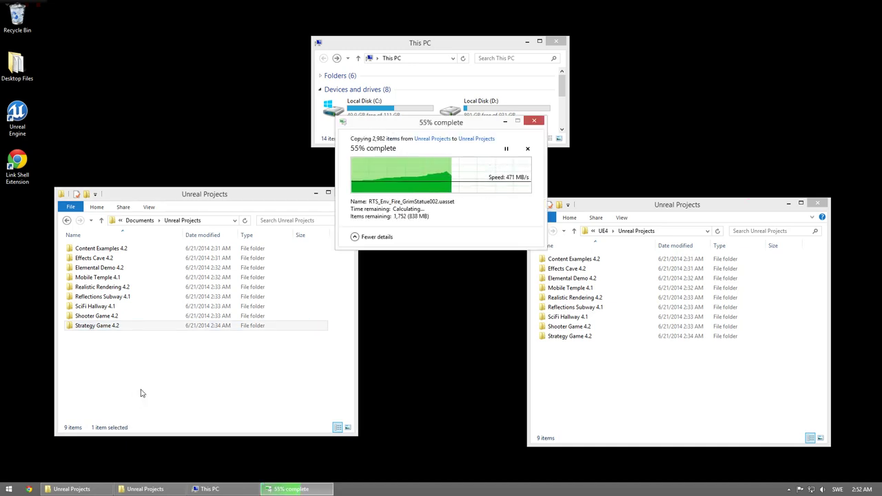
{"action": "left_click", "coordinate": [528, 150]}
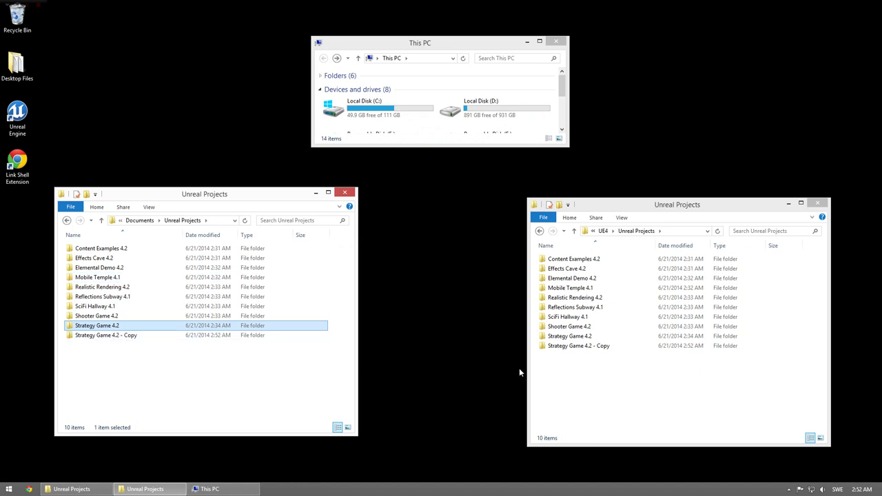
{"action": "left_click", "coordinate": [495, 109]}
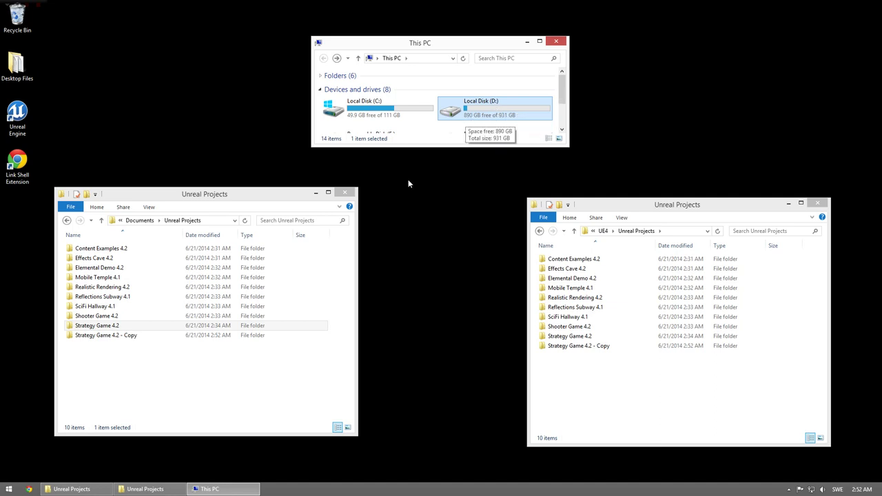
{"action": "left_click", "coordinate": [81, 336]}
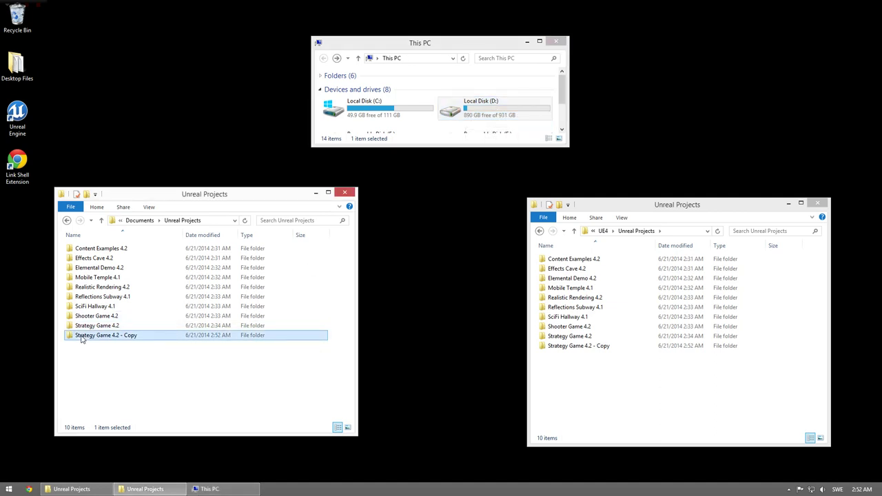
{"action": "right_click", "coordinate": [81, 338]}
{"action": "left_click", "coordinate": [105, 305]}
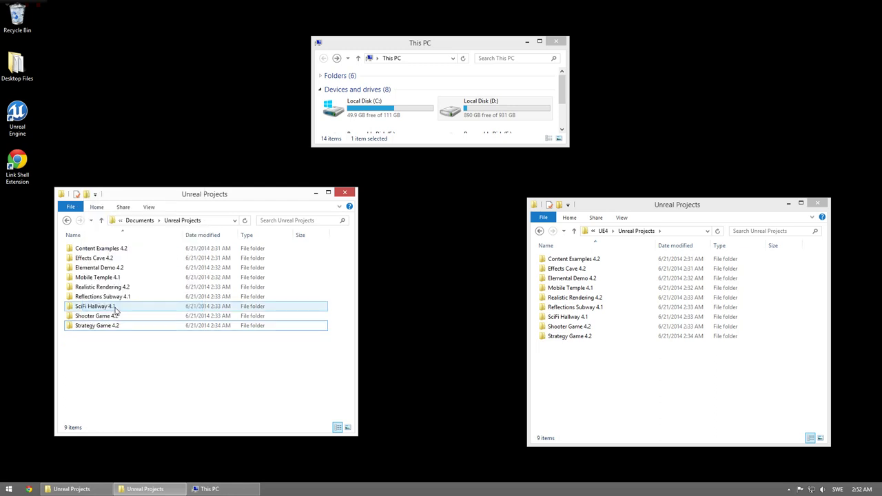
- Return the two windows to Documents and the UE4 folder on D:
{"action": "left_click", "coordinate": [489, 114]}
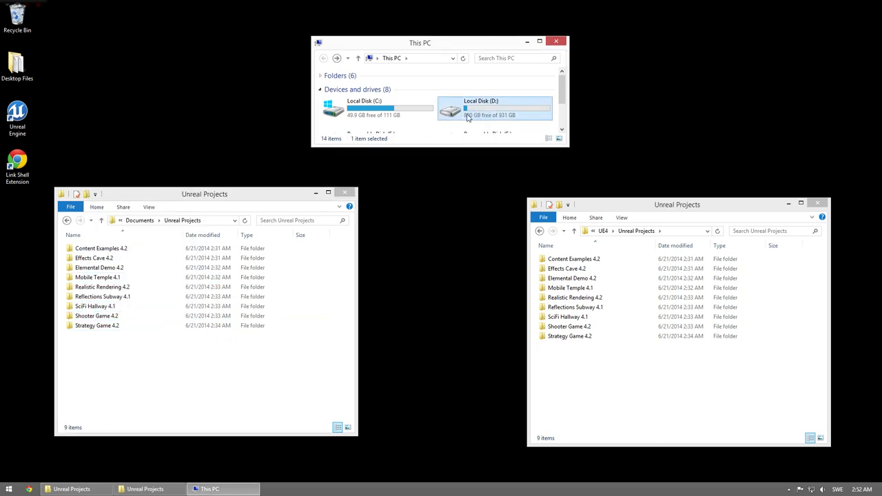
{"action": "left_click", "coordinate": [221, 355]}
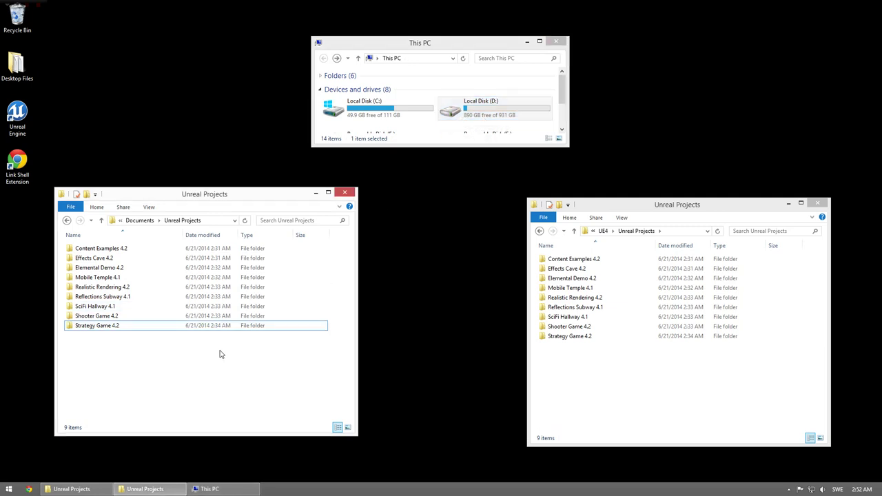
{"action": "key", "text": "BackSpace"}
{"action": "left_click", "coordinate": [632, 372]}
{"action": "key", "text": "BackSpace"}
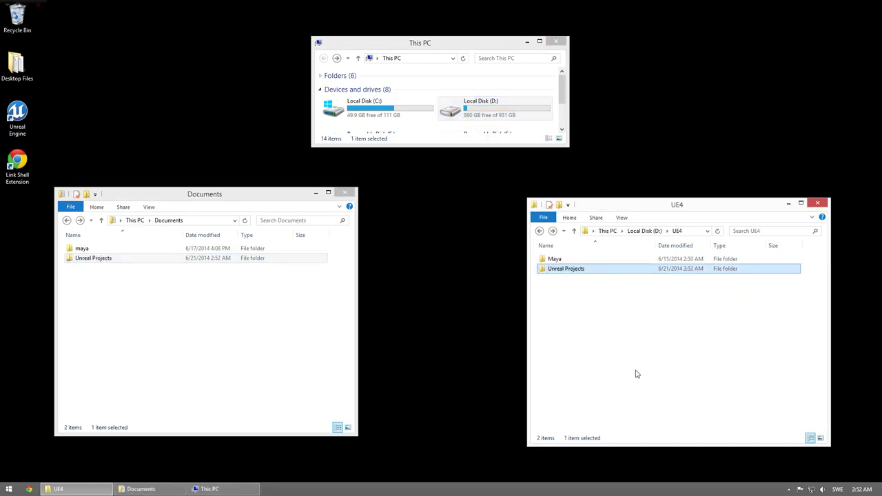
{"action": "left_click", "coordinate": [24, 122]}
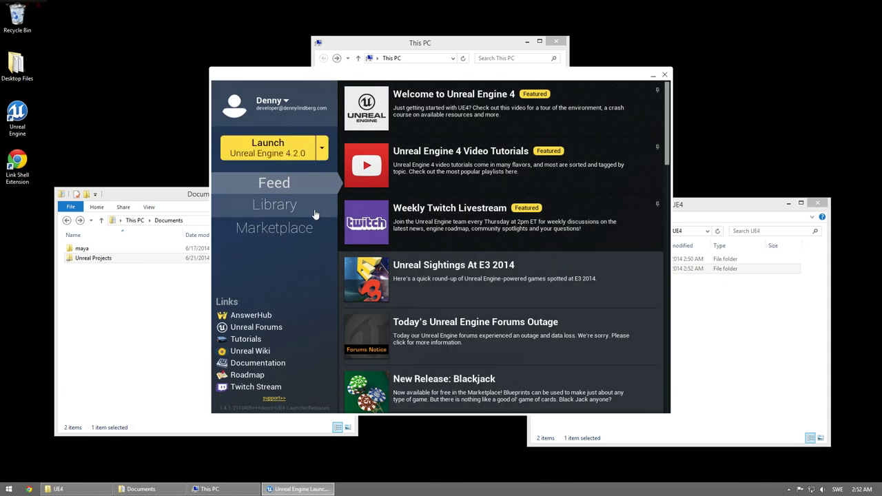
{"action": "left_click", "coordinate": [282, 211]}
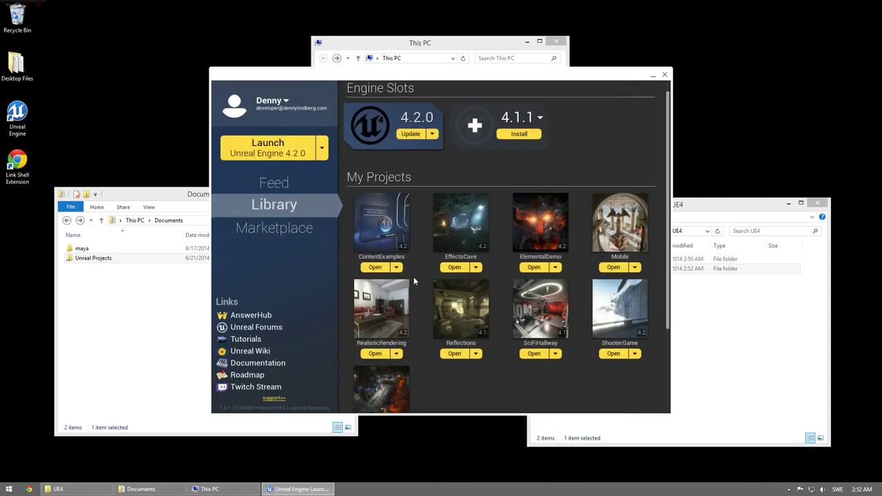
{"action": "scroll", "coordinate": [448, 322], "scroll_direction": "down", "scroll_amount": 2}
{"action": "scroll", "coordinate": [445, 322], "scroll_direction": "down", "scroll_amount": 2}
{"action": "scroll", "coordinate": [445, 323], "scroll_direction": "up", "scroll_amount": 2}
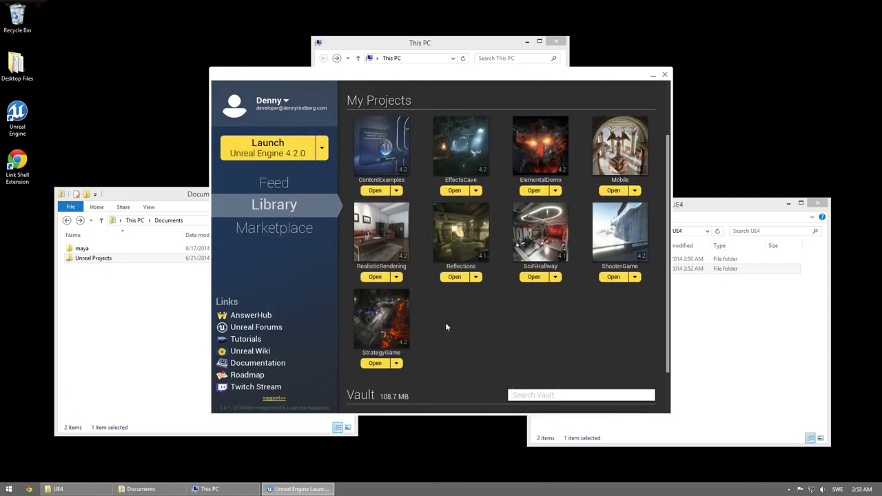
{"action": "scroll", "coordinate": [445, 323], "scroll_direction": "down", "scroll_amount": 2}
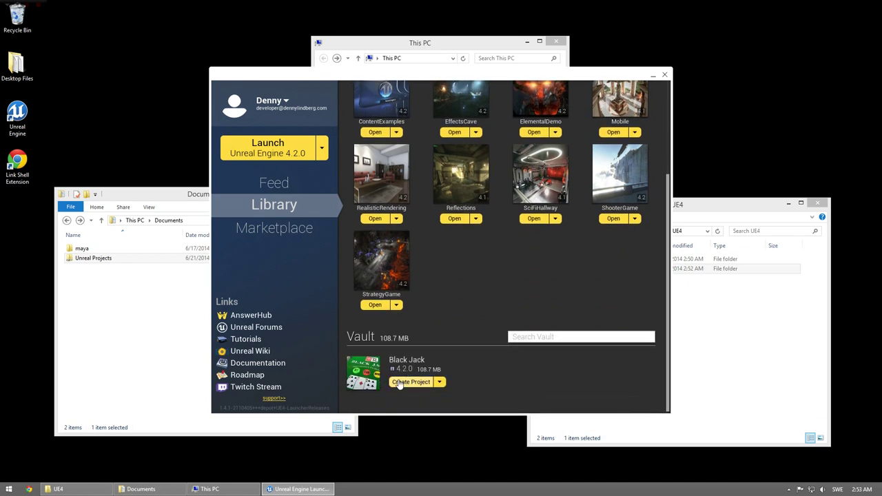
{"action": "left_click", "coordinate": [665, 75]}
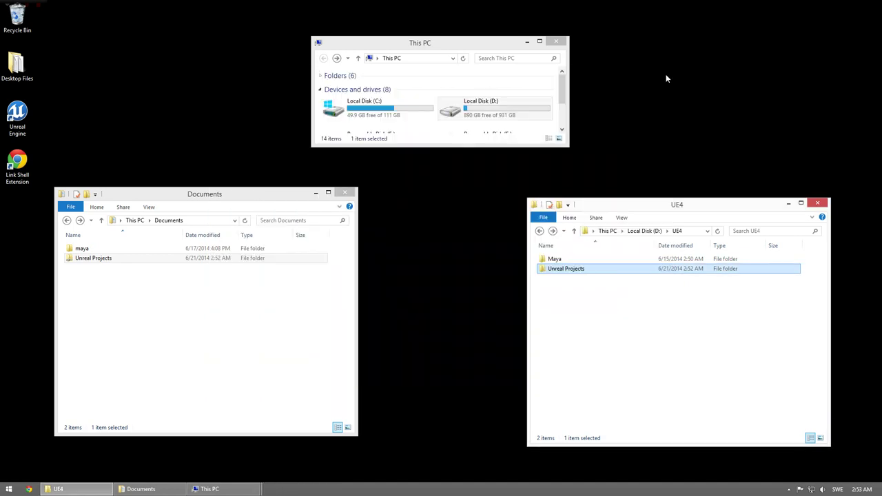
- Navigate This PC to the C:\UE4\Unreal Engine\Launcher folder
{"action": "left_click", "coordinate": [206, 489]}
{"action": "double_click", "coordinate": [371, 112]}
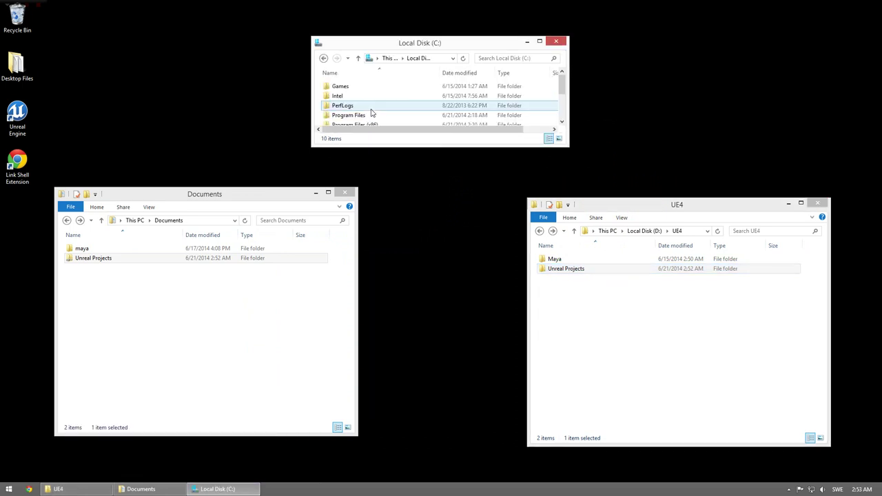
{"action": "scroll", "coordinate": [371, 112], "scroll_direction": "down", "scroll_amount": 2}
{"action": "double_click", "coordinate": [351, 95]}
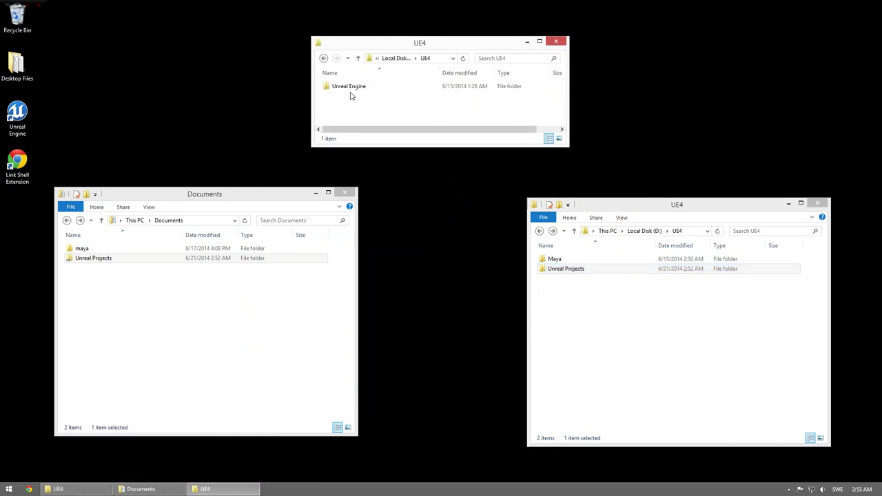
{"action": "left_click", "coordinate": [352, 90]}
{"action": "double_click", "coordinate": [351, 89]}
{"action": "left_click", "coordinate": [347, 107]}
{"action": "double_click", "coordinate": [347, 106]}
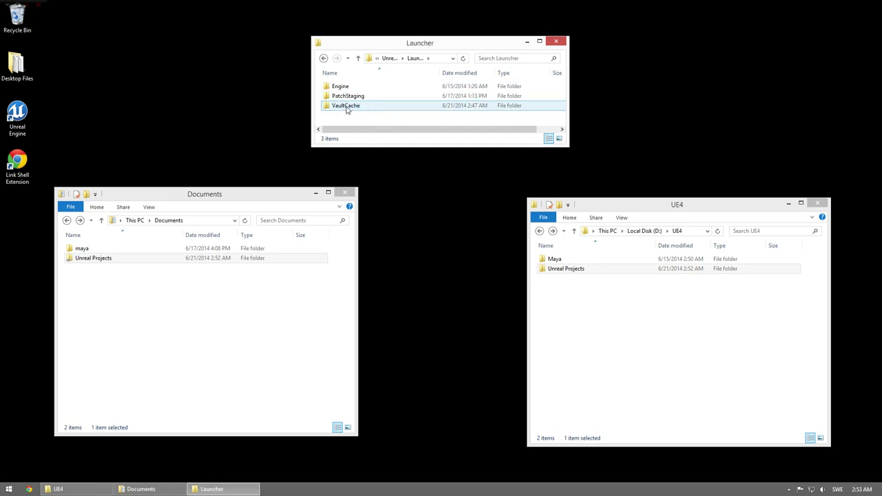
- Check the VaultCache folder's properties (108 MB) without changing anything
{"action": "left_click", "coordinate": [348, 109]}
{"action": "right_click", "coordinate": [346, 108]}
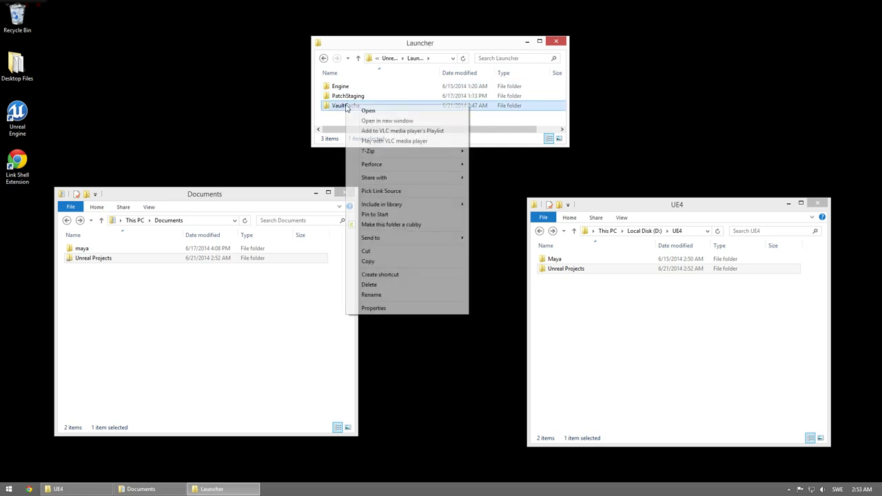
{"action": "left_click", "coordinate": [383, 308]}
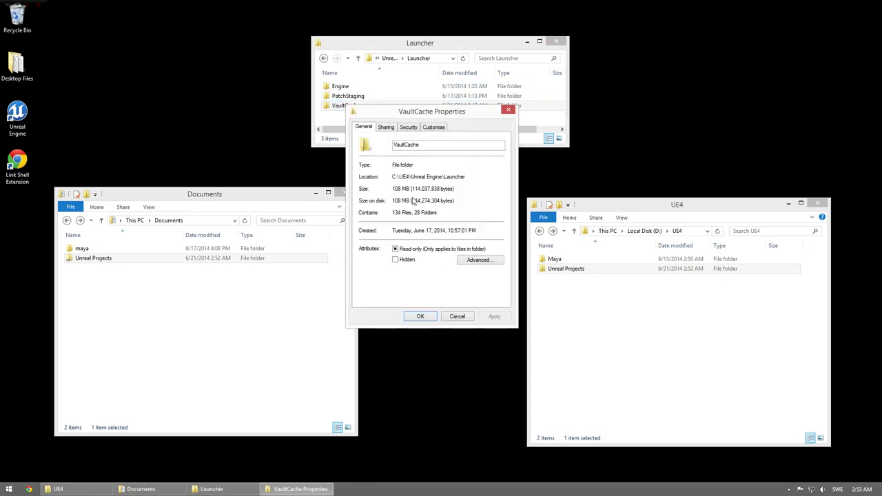
{"action": "left_click", "coordinate": [457, 316]}
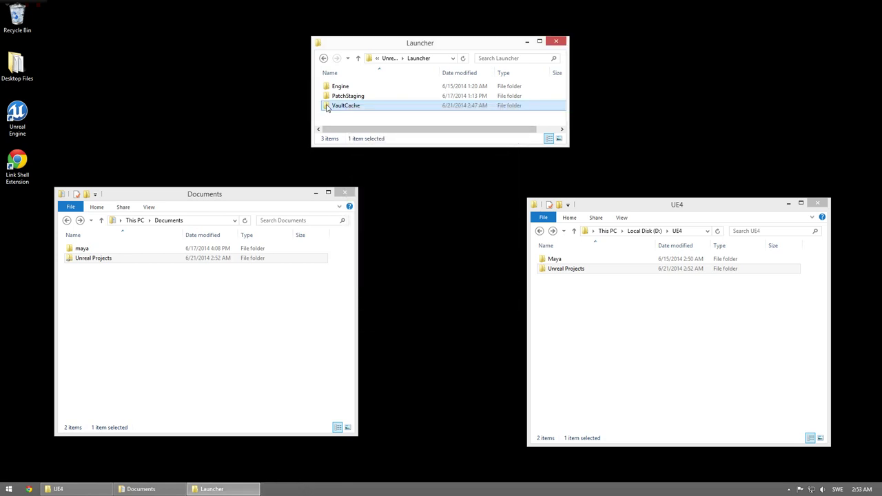
- Move VaultCache from the Launcher folder into D:\UE4
{"action": "left_click_drag", "start_coordinate": [342, 106], "coordinate": [576, 321]}
{"action": "right_click_drag", "start_coordinate": [576, 320], "coordinate": [585, 324]}
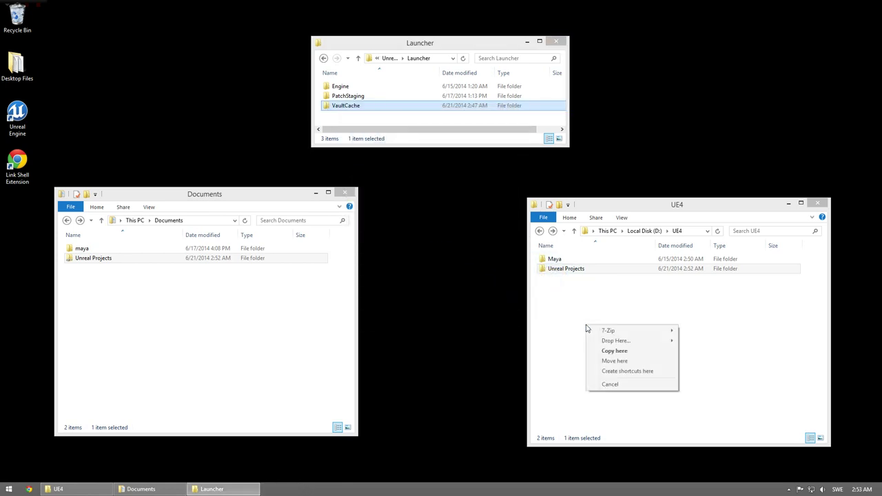
{"action": "left_click", "coordinate": [610, 360]}
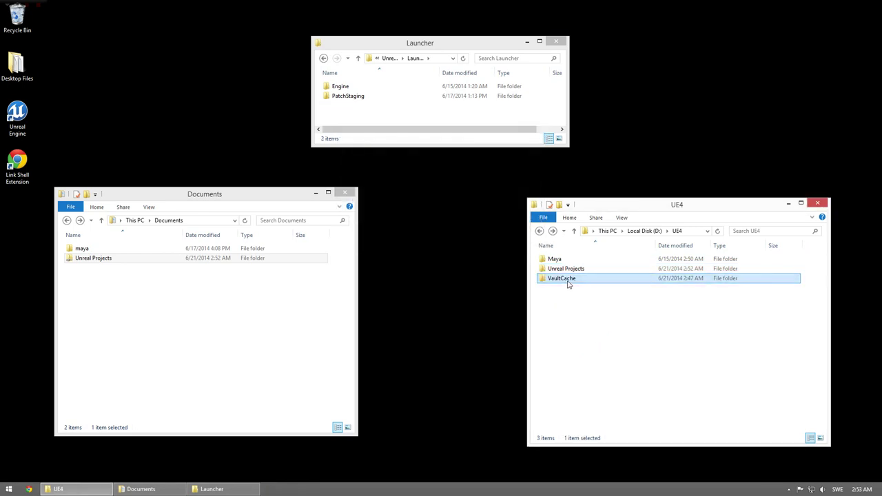
- Create a VaultCache junction in Launcher pointing to D:\UE4, then start the Unreal Engine launcher
{"action": "right_click_drag", "start_coordinate": [567, 279], "coordinate": [336, 112]}
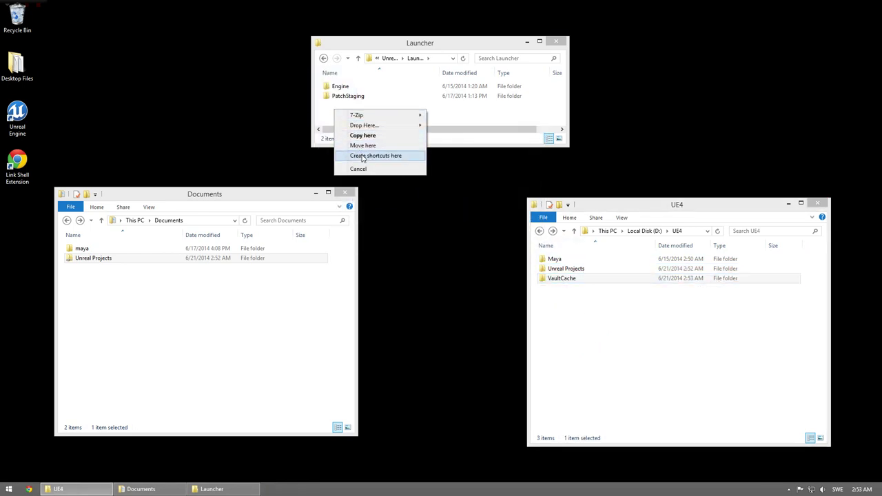
{"action": "mouse_move", "coordinate": [394, 127]}
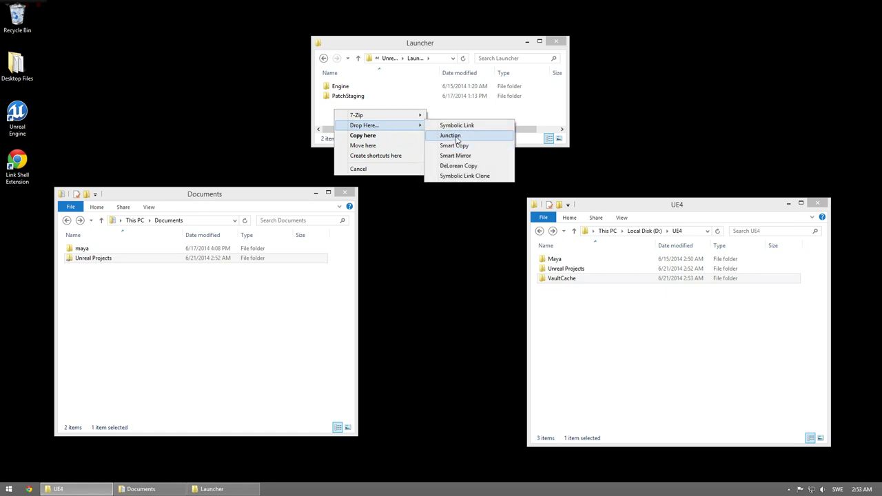
{"action": "left_click", "coordinate": [456, 138]}
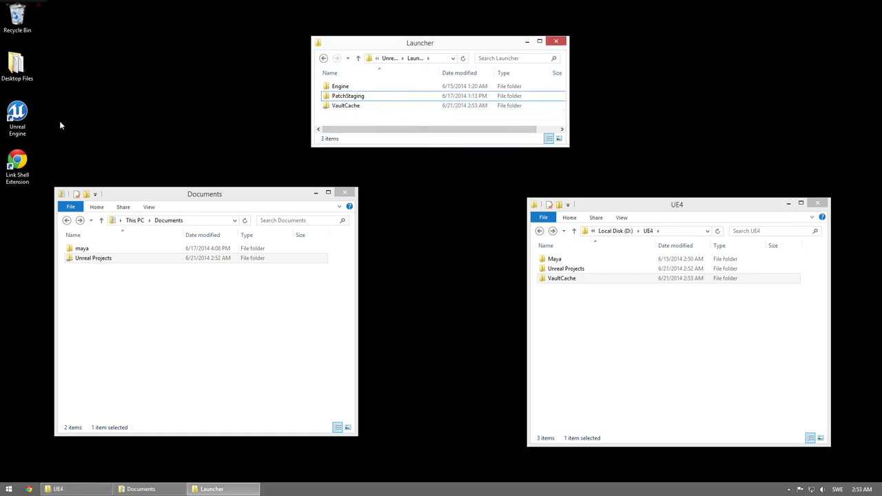
{"action": "left_click", "coordinate": [20, 119]}
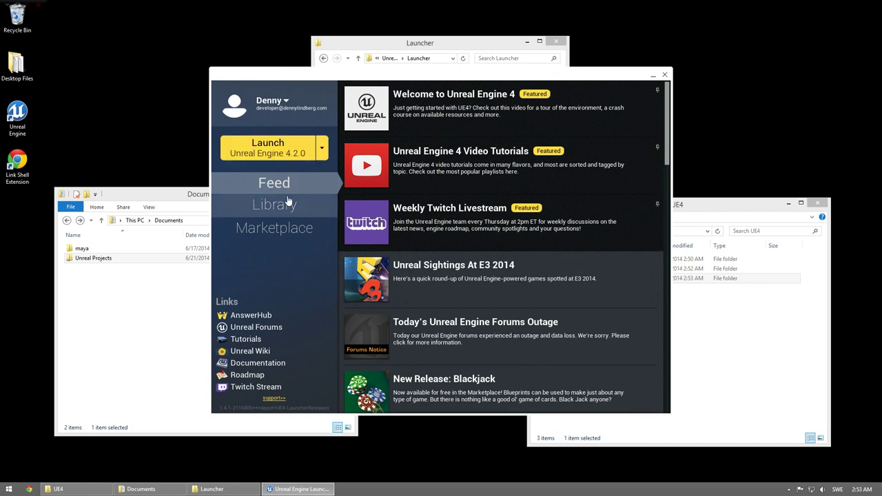
- Browse the launcher Library and launch Unreal Engine 4.2.0
{"action": "left_click", "coordinate": [274, 207]}
{"action": "scroll", "coordinate": [451, 196], "scroll_direction": "down", "scroll_amount": 2}
{"action": "scroll", "coordinate": [450, 196], "scroll_direction": "down", "scroll_amount": 2}
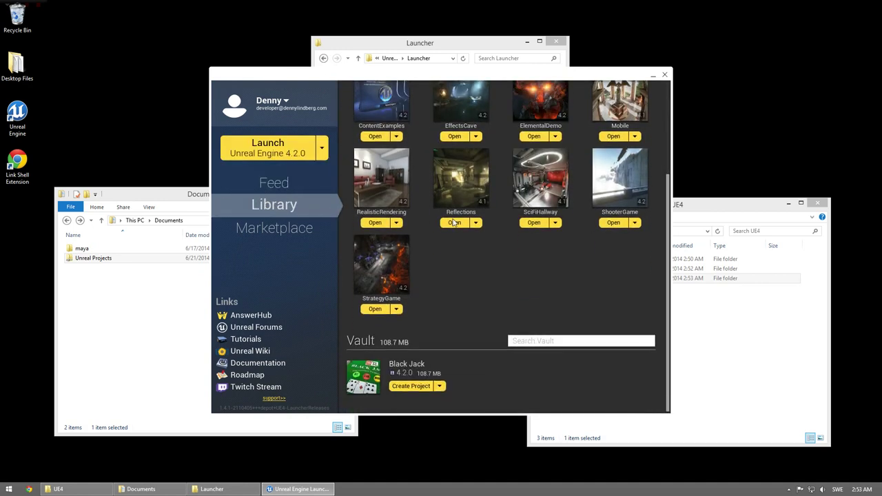
{"action": "scroll", "coordinate": [451, 196], "scroll_direction": "down", "scroll_amount": 1}
{"action": "scroll", "coordinate": [473, 353], "scroll_direction": "up", "scroll_amount": 3}
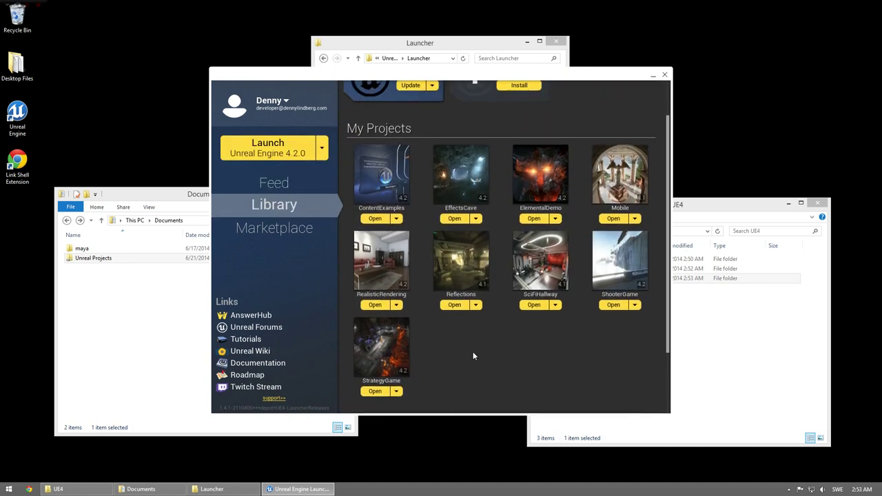
{"action": "scroll", "coordinate": [473, 353], "scroll_direction": "up", "scroll_amount": 2}
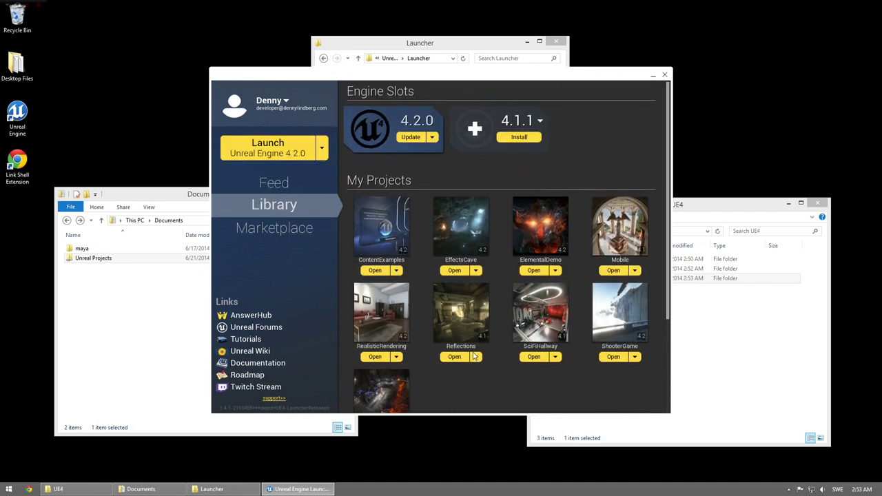
{"action": "left_click", "coordinate": [286, 157]}
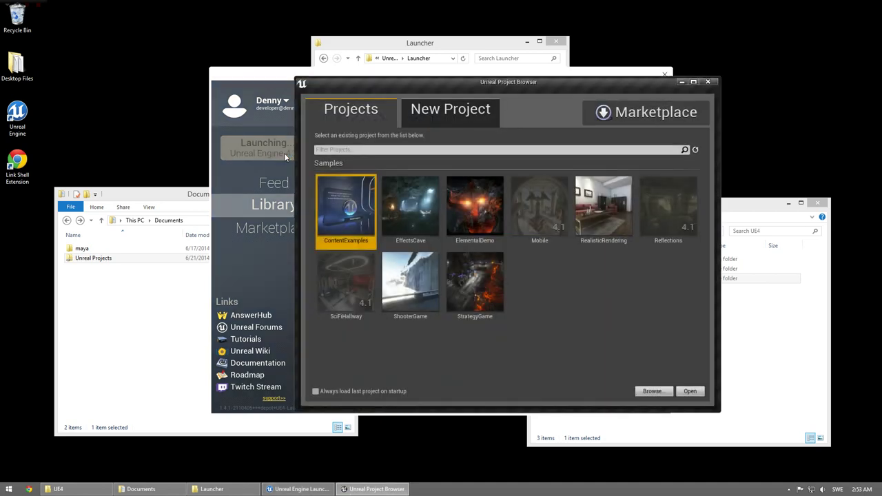
- Create a Blank project named Project1 with starter content, then bring Documents forward
{"action": "left_click", "coordinate": [416, 110]}
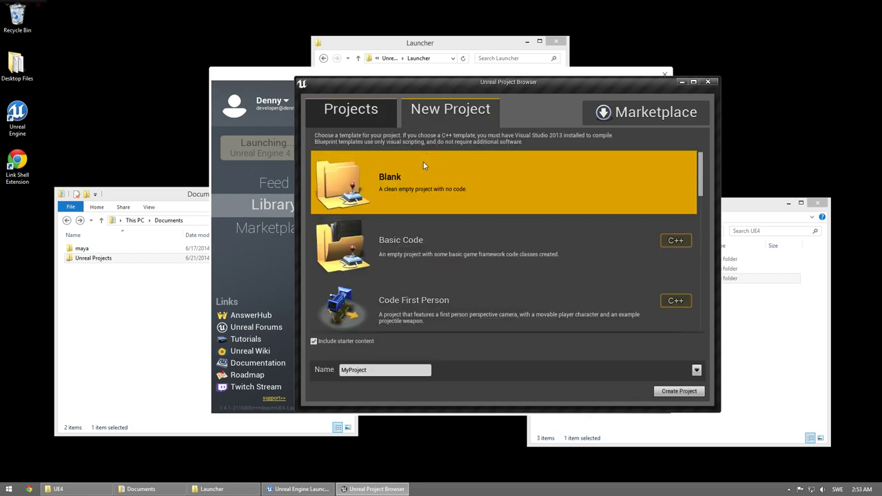
{"action": "double_click", "coordinate": [364, 373]}
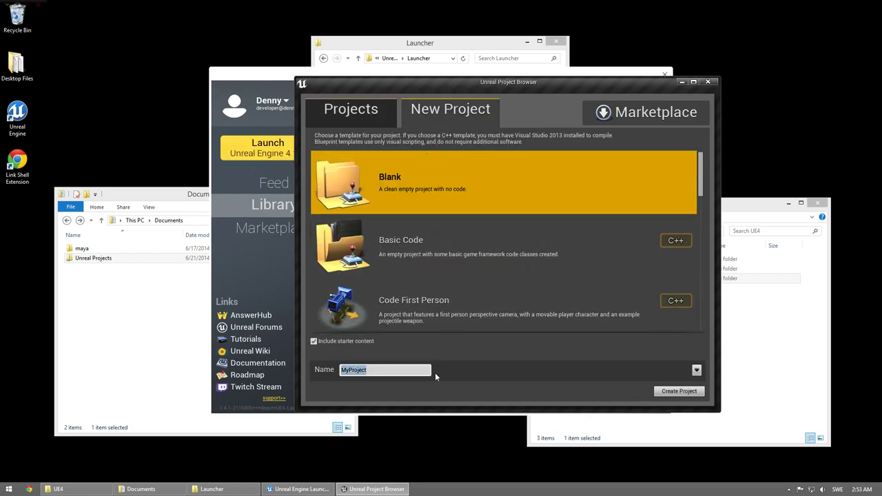
{"action": "type", "text": "Project1"}
{"action": "left_click", "coordinate": [679, 391]}
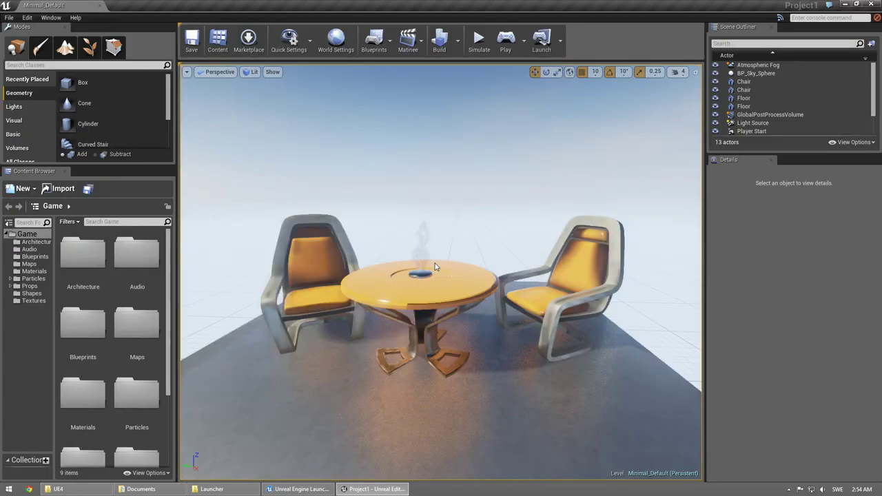
{"action": "scroll", "coordinate": [391, 241], "scroll_direction": "down", "scroll_amount": 2}
{"action": "scroll", "coordinate": [391, 241], "scroll_direction": "down", "scroll_amount": 2}
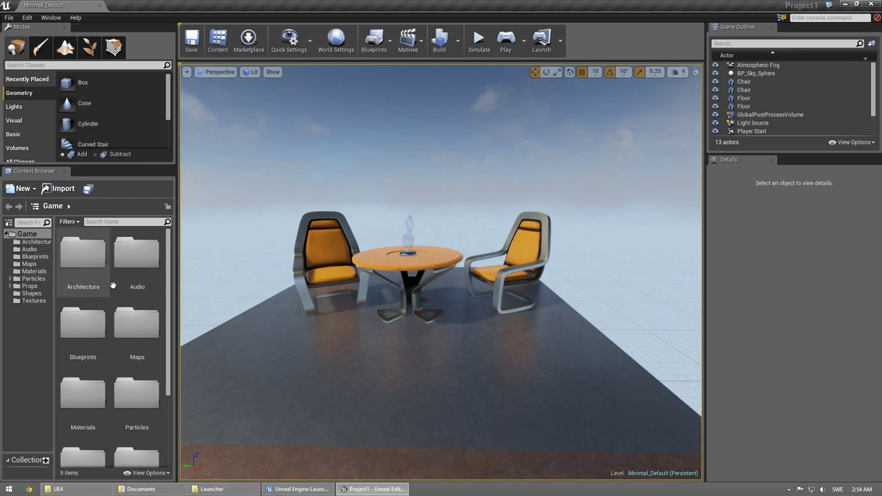
{"action": "left_click", "coordinate": [142, 489]}
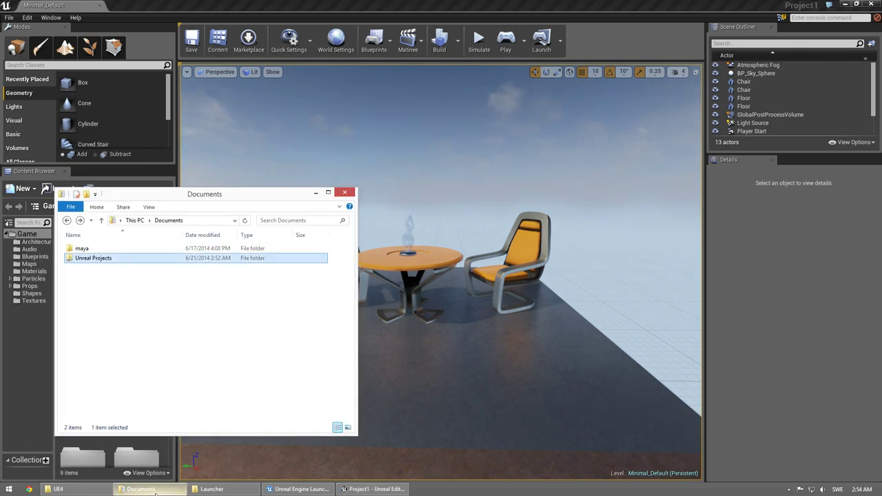
- Create a GlobalProjectAssets folder in D:\UE4 and confirm it opens empty
{"action": "left_click", "coordinate": [58, 489]}
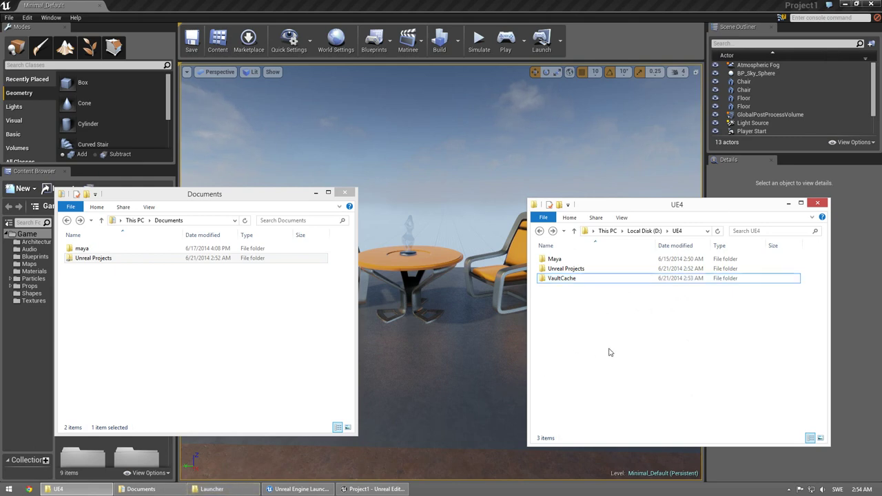
{"action": "left_click", "coordinate": [696, 233]}
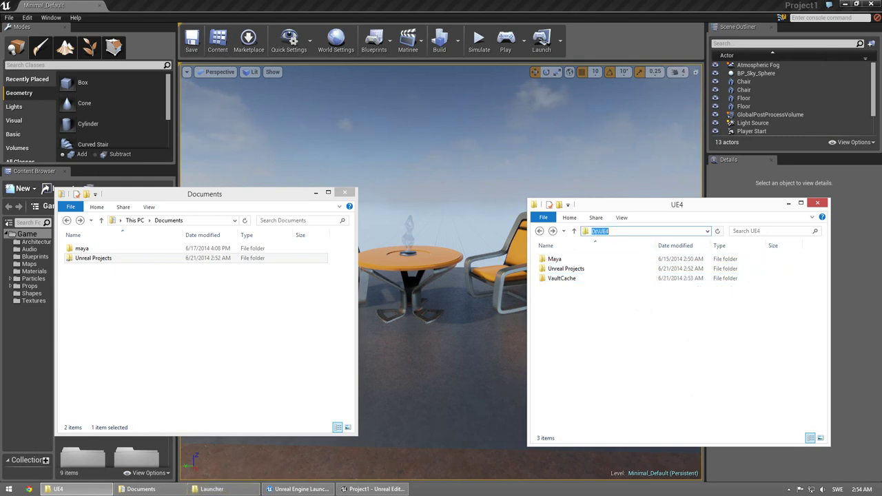
{"action": "left_click", "coordinate": [591, 322]}
{"action": "right_click", "coordinate": [544, 318]}
{"action": "mouse_move", "coordinate": [579, 428]}
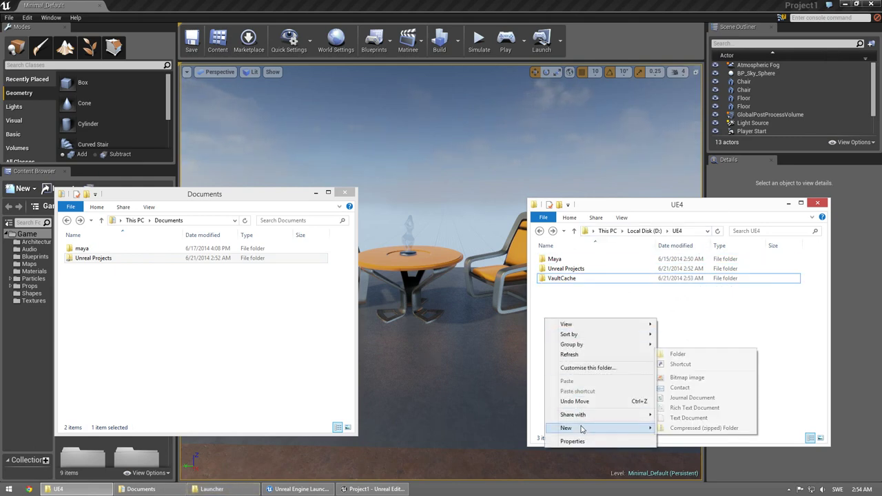
{"action": "left_click", "coordinate": [697, 357]}
{"action": "type", "text": "Gl"}
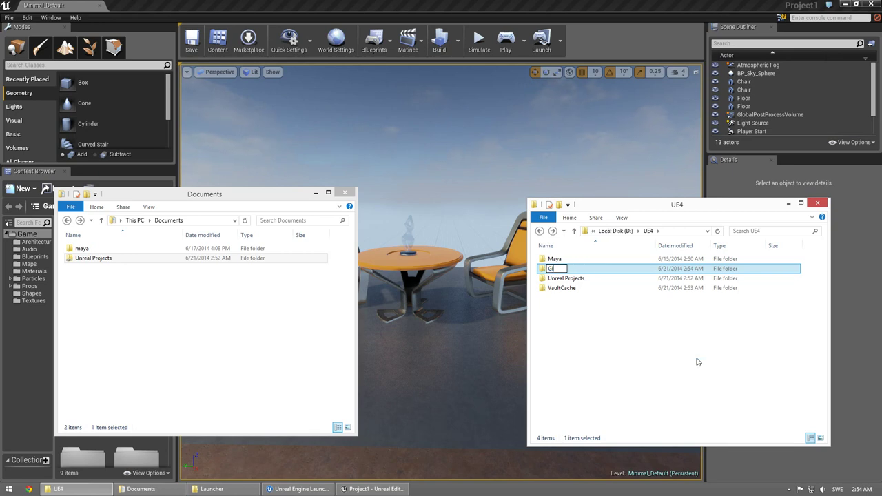
{"action": "type", "text": "obalProjectAssets"}
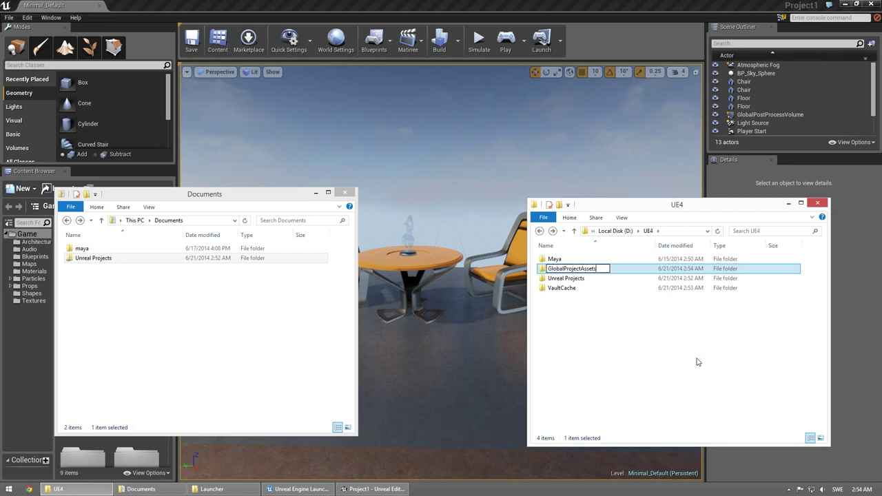
{"action": "key", "text": "Return"}
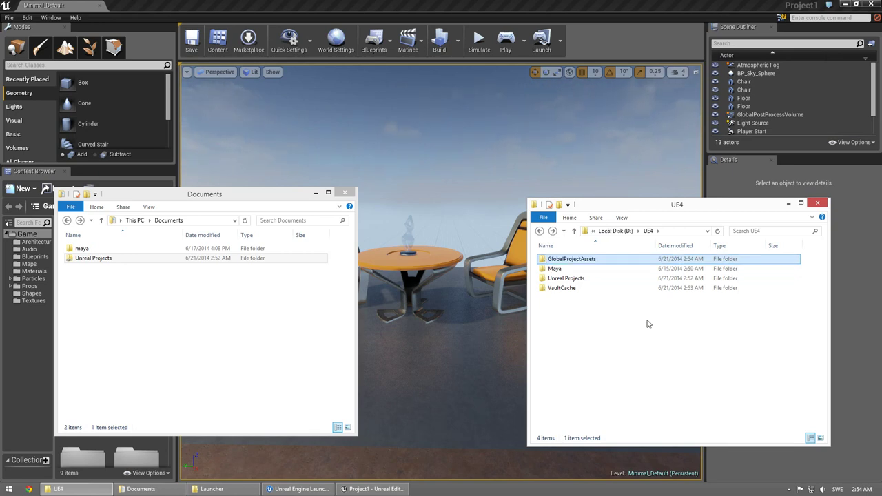
{"action": "double_click", "coordinate": [593, 260]}
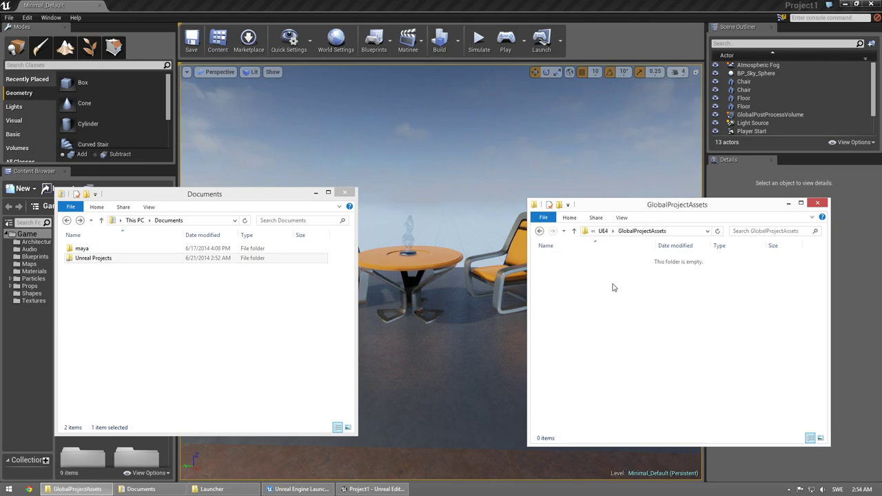
{"action": "key", "text": "BackSpace"}
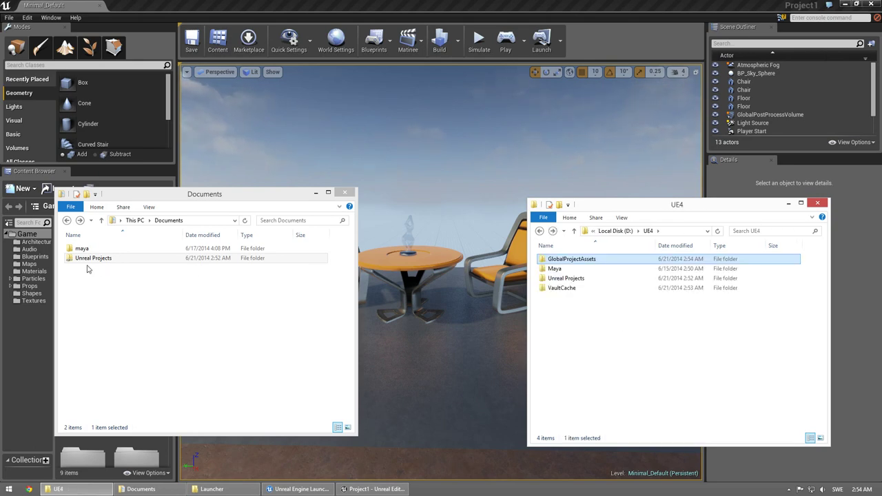
- Navigate File Explorer to Documents > Unreal Projects > Project1 > Content
{"action": "double_click", "coordinate": [90, 259]}
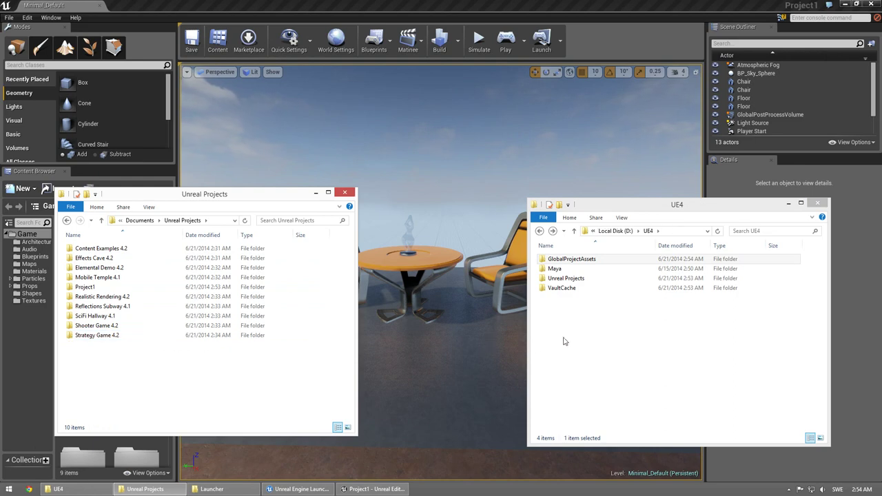
{"action": "left_click", "coordinate": [88, 287]}
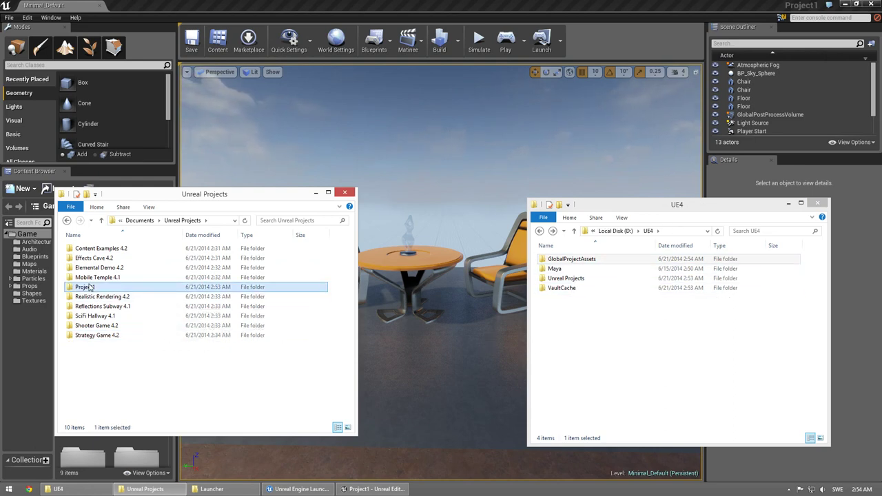
{"action": "double_click", "coordinate": [90, 287]}
{"action": "double_click", "coordinate": [91, 258]}
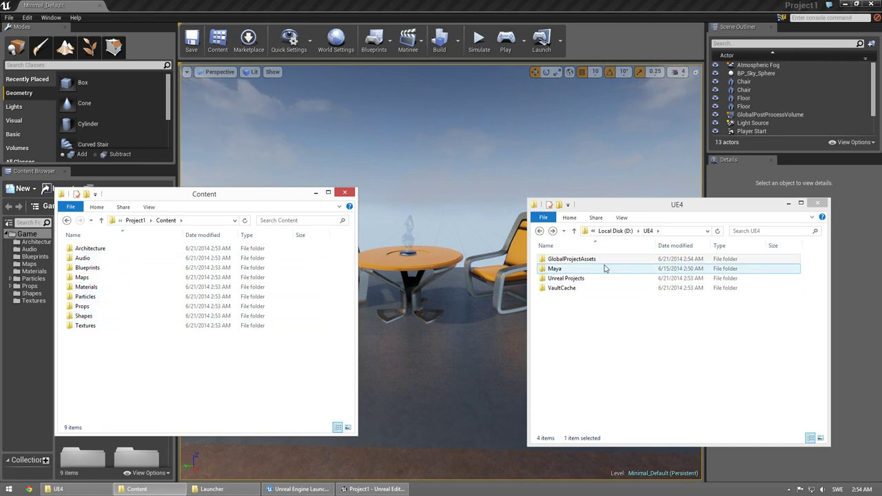
- Right-drag GlobalProjectAssets from D:\UE4 into the Content folder and drop it as a Junction
{"action": "right_click_drag", "start_coordinate": [605, 268], "coordinate": [143, 361]}
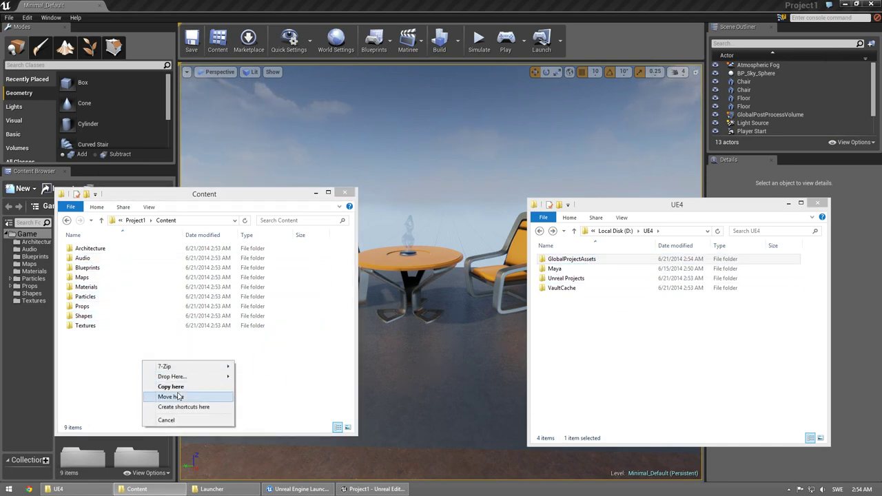
{"action": "mouse_move", "coordinate": [193, 378]}
{"action": "left_click", "coordinate": [259, 387]}
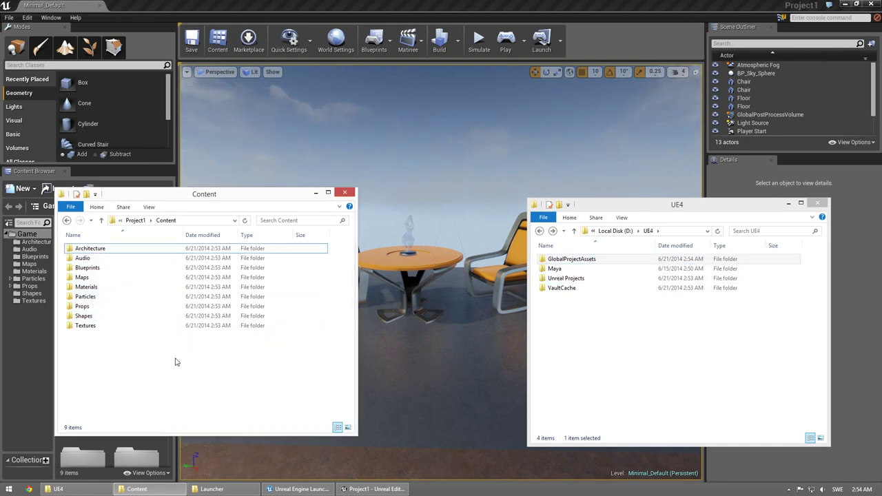
{"action": "left_click", "coordinate": [94, 280]}
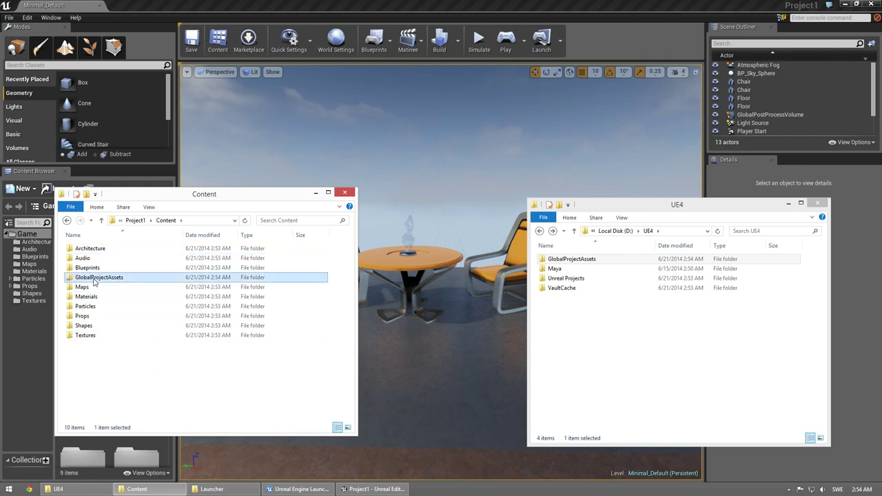
- Create Project2 from the Blank template with starter content included
{"action": "left_click", "coordinate": [9, 18]}
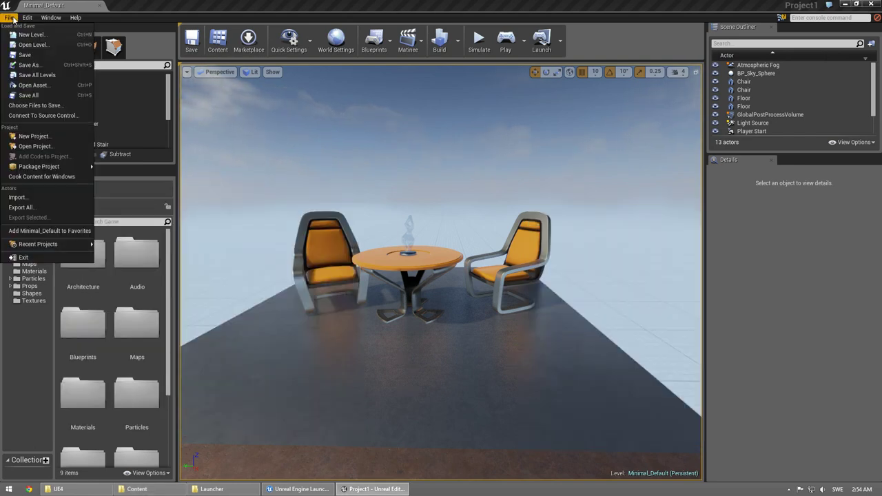
{"action": "left_click", "coordinate": [43, 147]}
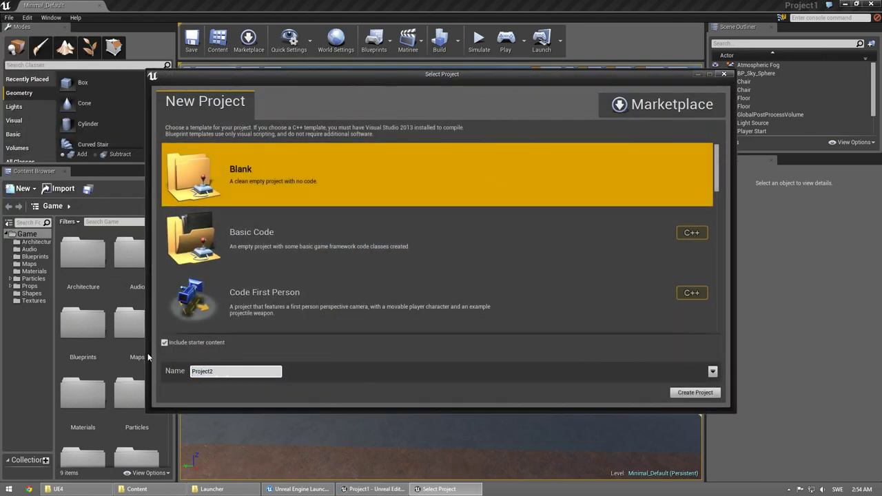
{"action": "left_click", "coordinate": [696, 393]}
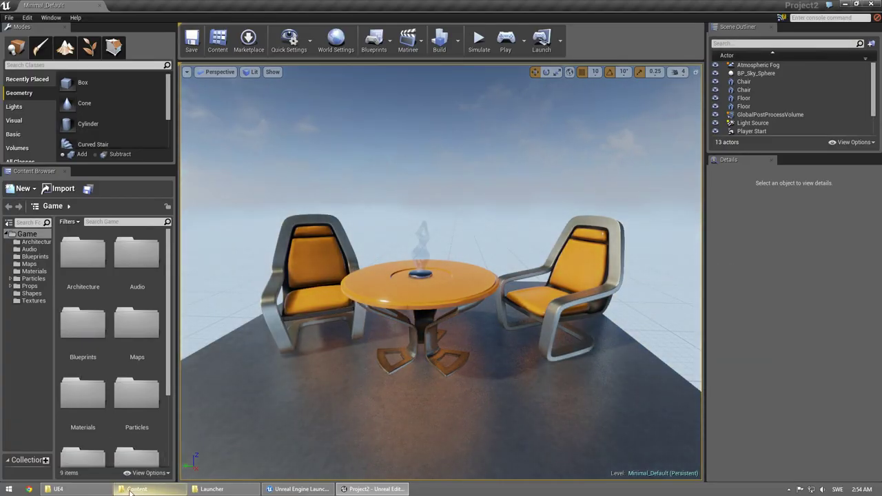
- Navigate the Explorer window from Project1's Content up to Unreal Projects, then into Project2 > Content
{"action": "left_click", "coordinate": [129, 491]}
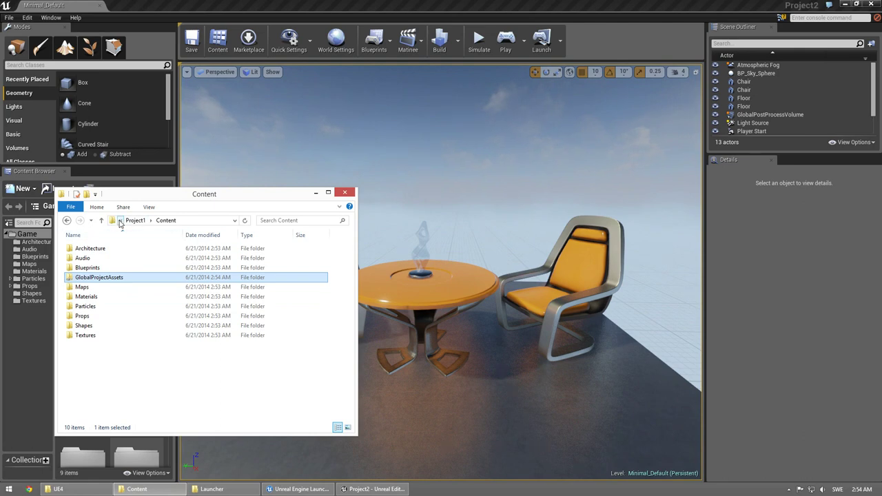
{"action": "left_click", "coordinate": [134, 221]}
{"action": "left_click", "coordinate": [137, 221]}
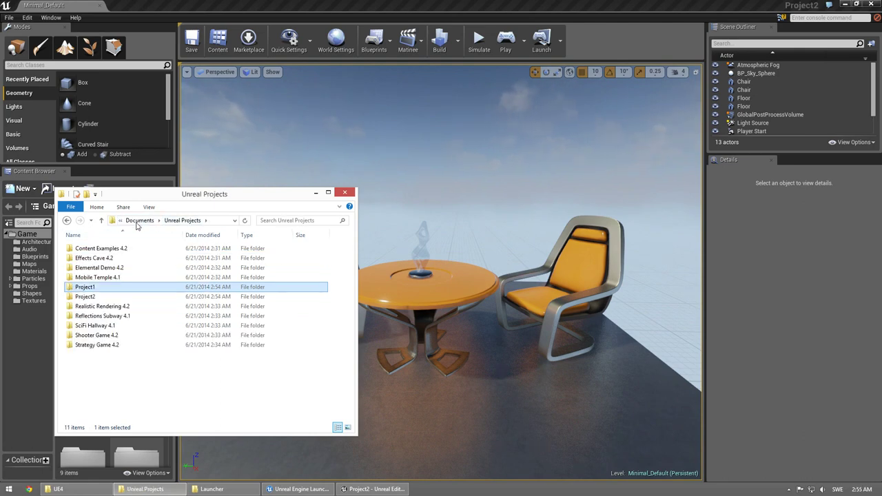
{"action": "double_click", "coordinate": [103, 295]}
{"action": "double_click", "coordinate": [85, 258]}
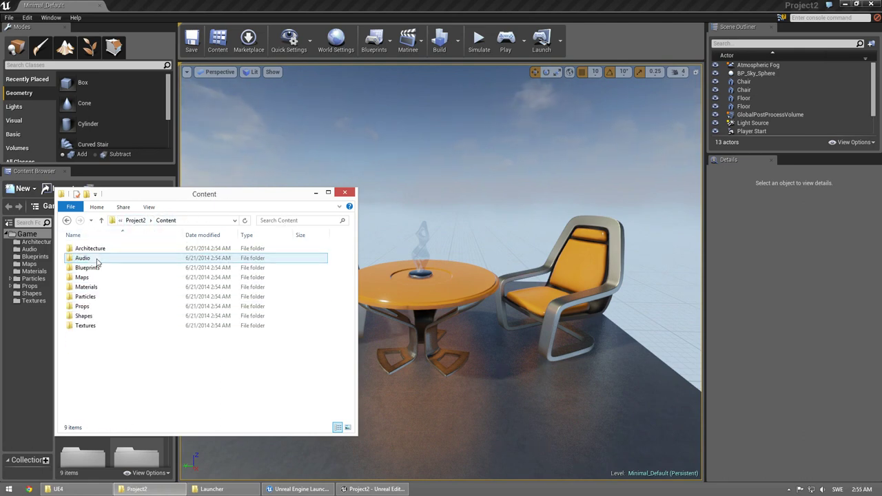
- Right-drag GlobalProjectAssets from the UE4 folder into Project2's Content and drop it as a Junction
{"action": "left_click", "coordinate": [79, 491]}
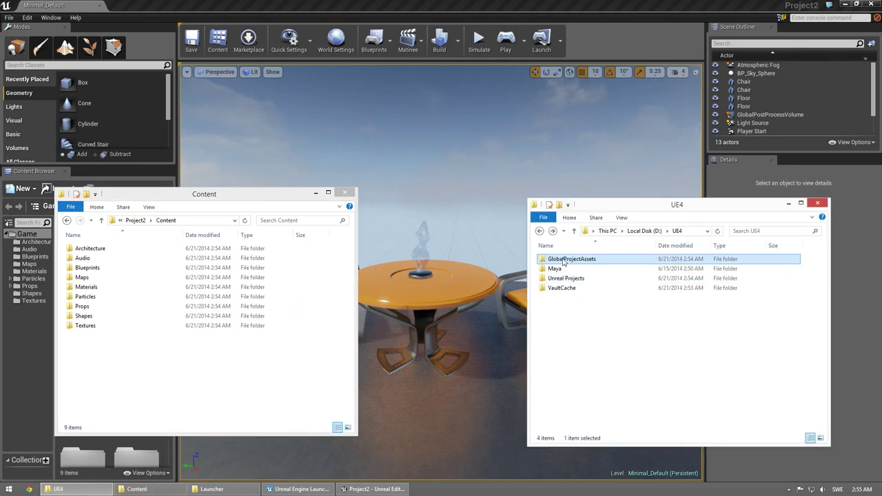
{"action": "right_click_drag", "start_coordinate": [563, 262], "coordinate": [136, 369]}
{"action": "mouse_move", "coordinate": [210, 388]}
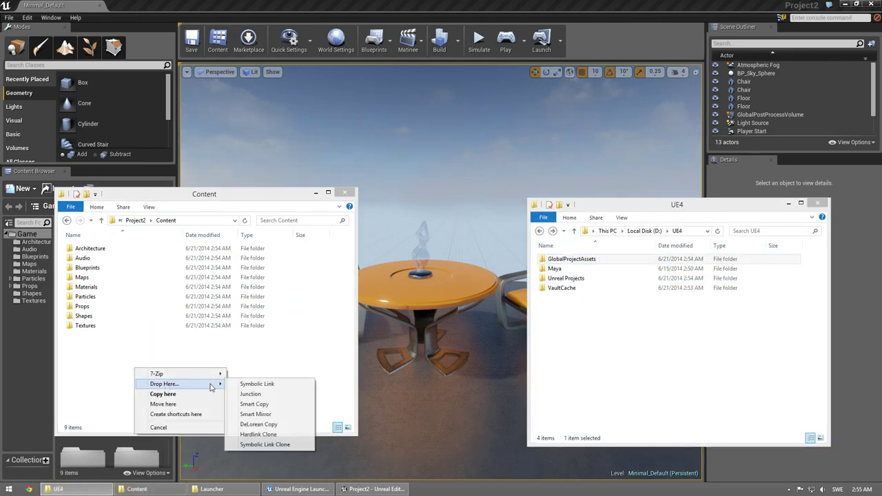
{"action": "left_click", "coordinate": [254, 395]}
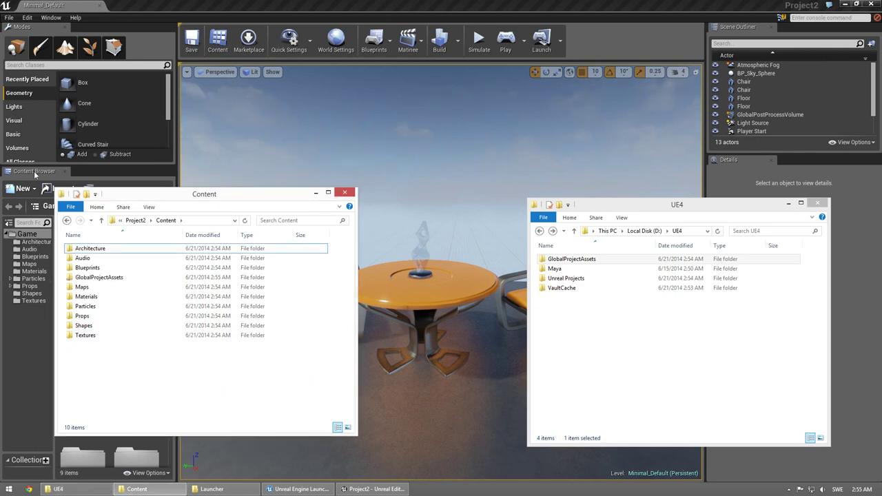
{"action": "left_click", "coordinate": [8, 17]}
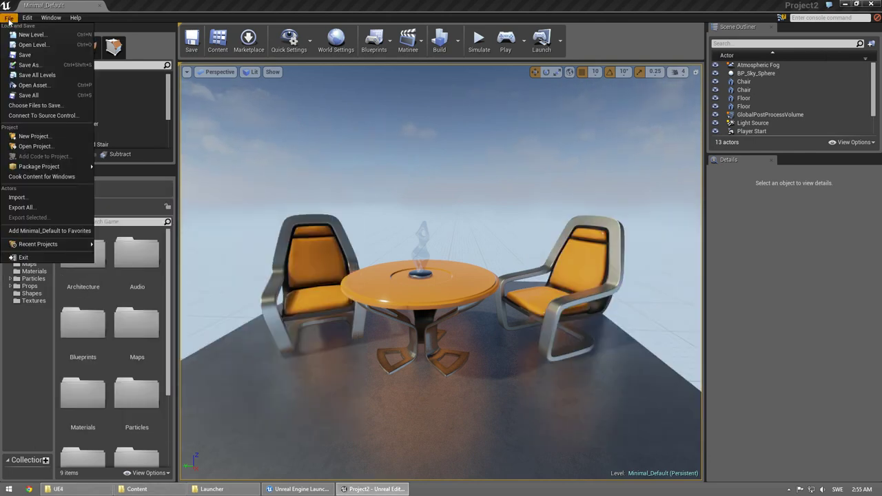
- Open Project1 and create an Actor-based Blueprint, NewBlueprint, in its Game folder
{"action": "left_click", "coordinate": [51, 148]}
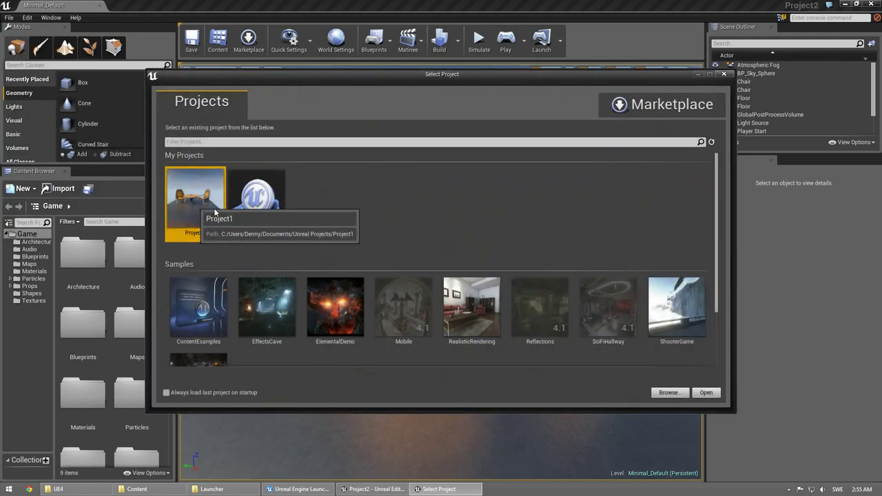
{"action": "left_click", "coordinate": [711, 395]}
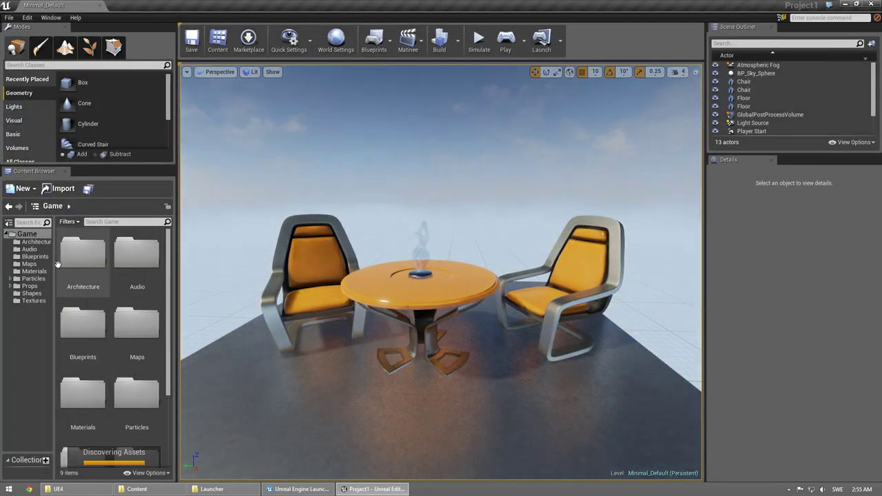
{"action": "right_click", "coordinate": [24, 342]}
{"action": "mouse_move", "coordinate": [77, 229]}
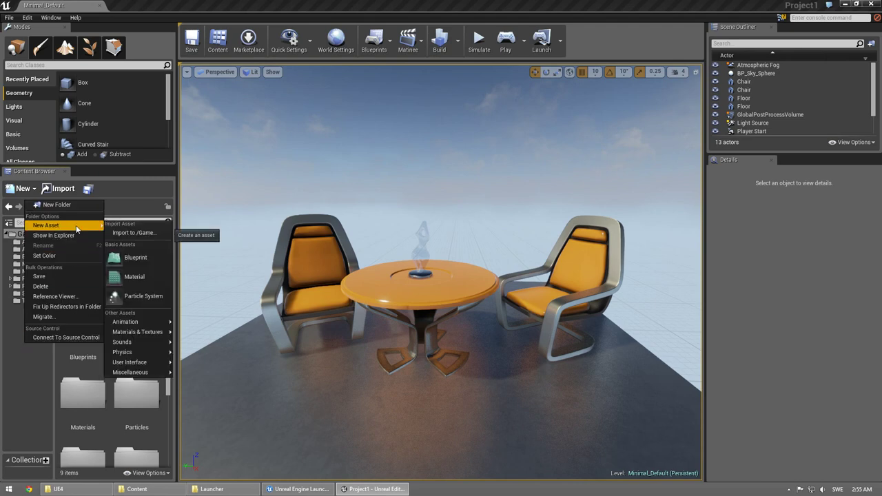
{"action": "left_click", "coordinate": [144, 262]}
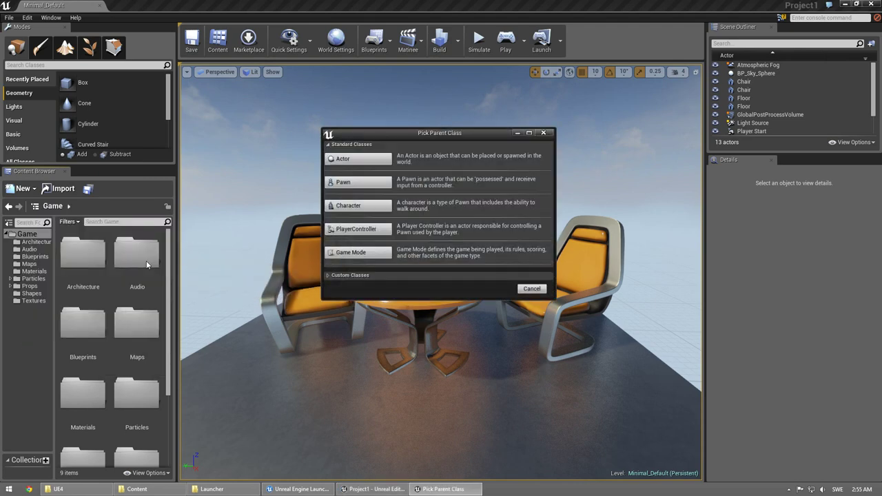
{"action": "left_click", "coordinate": [371, 160]}
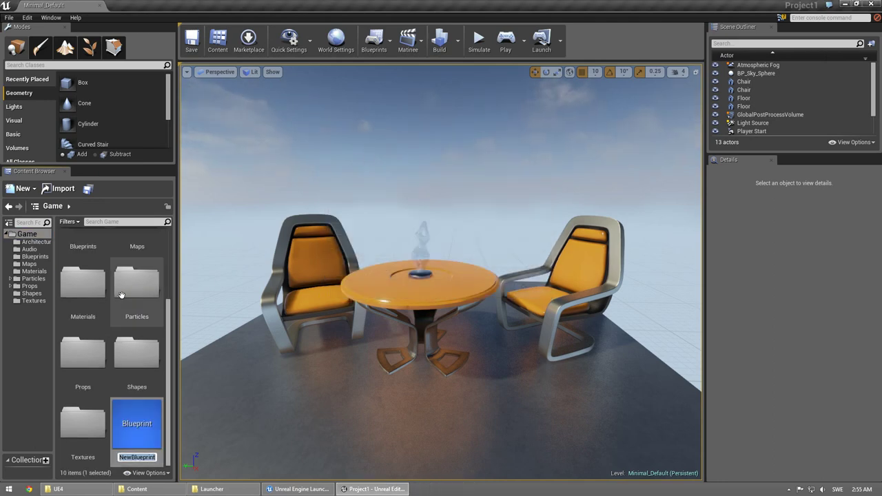
- Create a GlobalProjectAssets folder under Game and widen the folder tree
{"action": "right_click", "coordinate": [37, 370]}
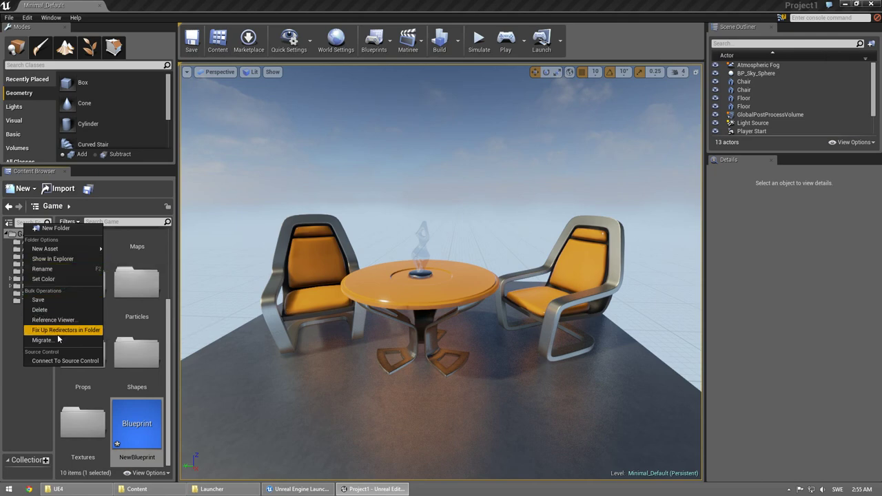
{"action": "left_click", "coordinate": [66, 229]}
{"action": "type", "text": "GlobalProj"}
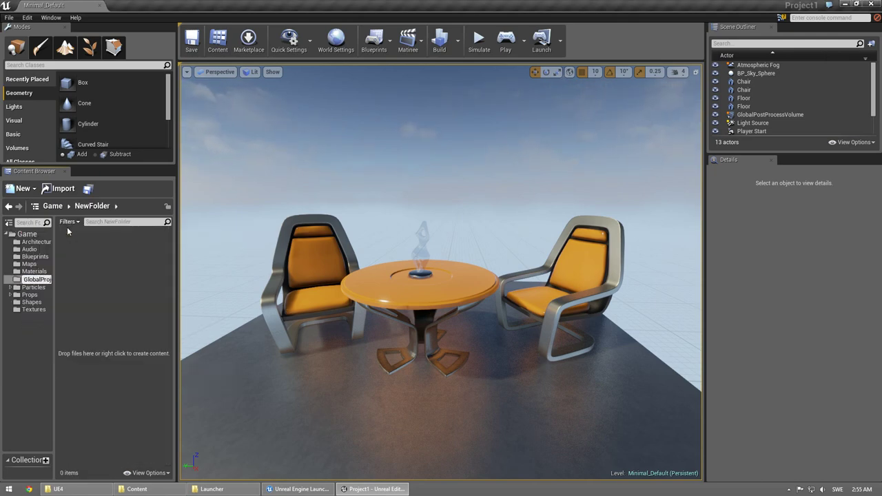
{"action": "key", "text": "Return"}
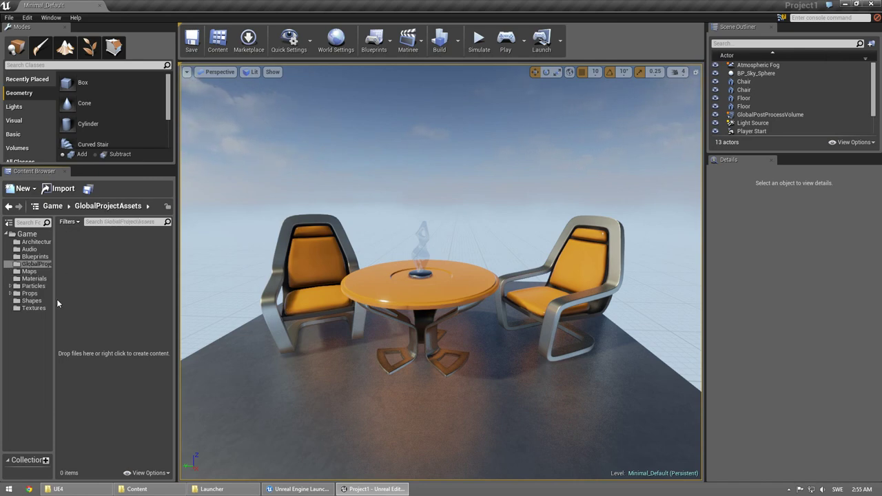
{"action": "left_click_drag", "start_coordinate": [54, 300], "coordinate": [110, 296]}
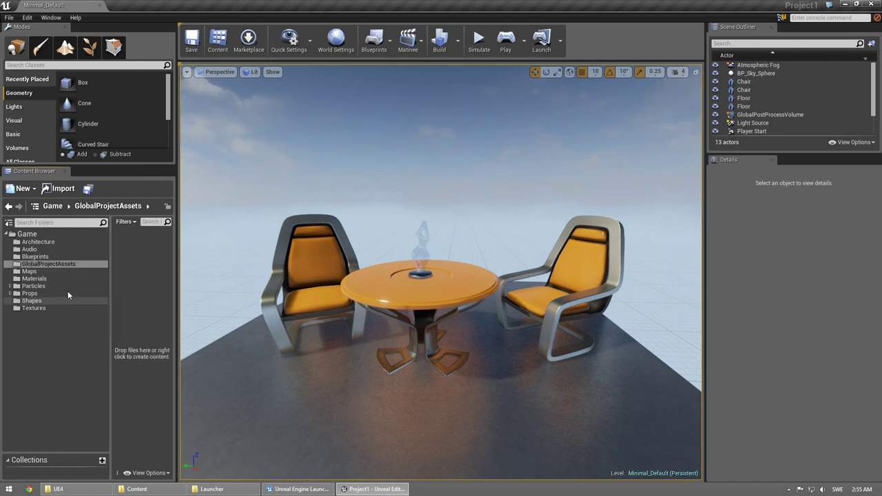
- Create an Actor Blueprint named TestActor inside GlobalProjectAssets
{"action": "right_click", "coordinate": [127, 267]}
{"action": "left_click", "coordinate": [150, 318]}
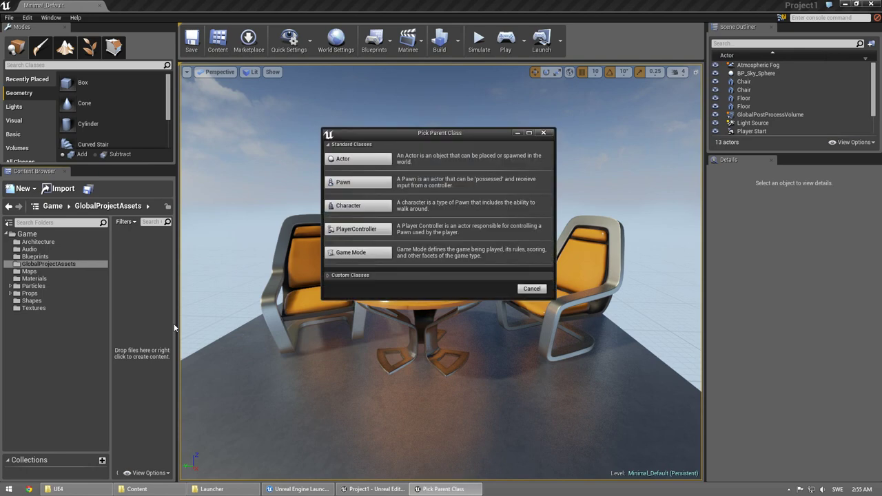
{"action": "left_click", "coordinate": [350, 159]}
{"action": "type", "text": "TestActor"}
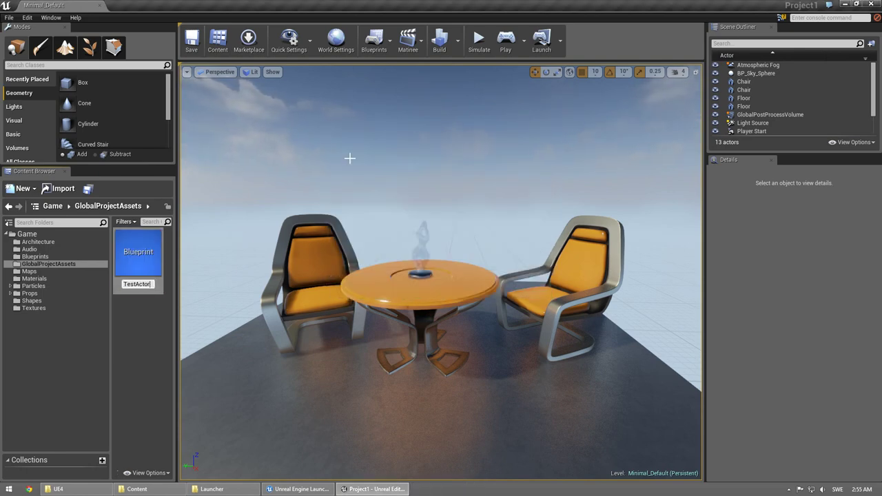
{"action": "key", "text": "Return"}
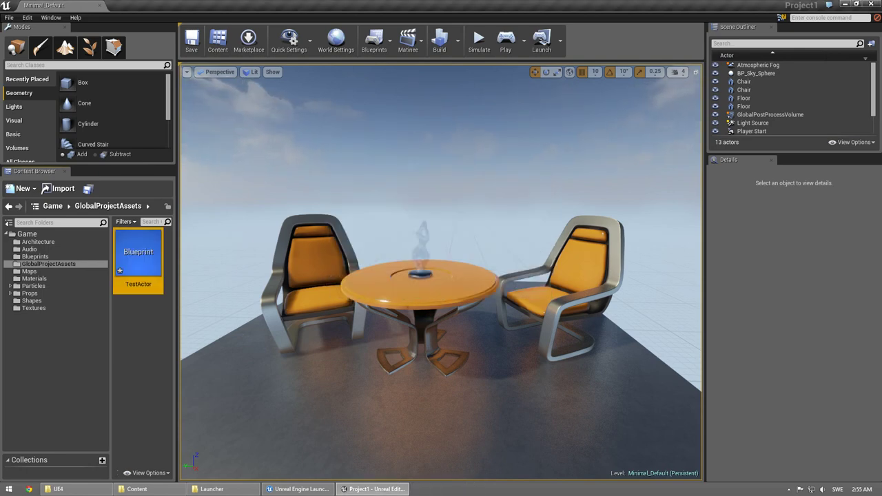
{"action": "right_click_drag", "start_coordinate": [202, 237], "coordinate": [202, 237]}
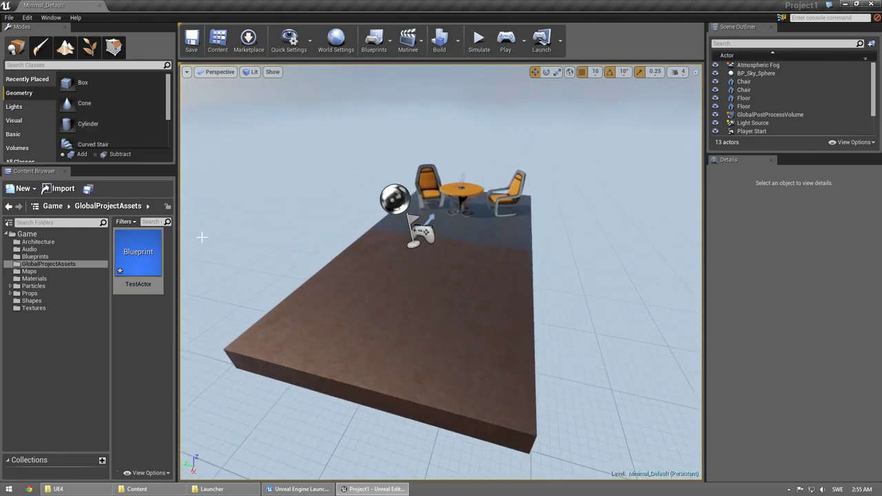
- Add the Shape_Cone mesh from Shapes to TestActor's components
{"action": "double_click", "coordinate": [138, 254]}
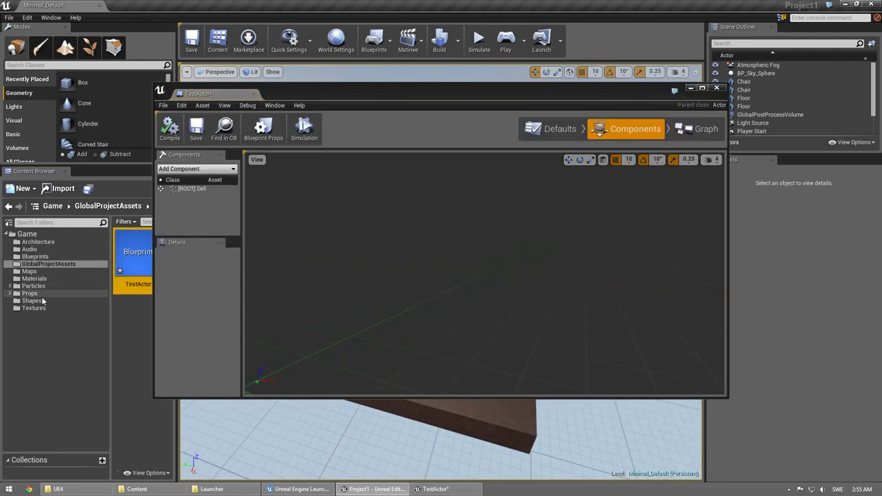
{"action": "left_click", "coordinate": [42, 301]}
{"action": "left_click_drag", "start_coordinate": [135, 256], "coordinate": [210, 200]}
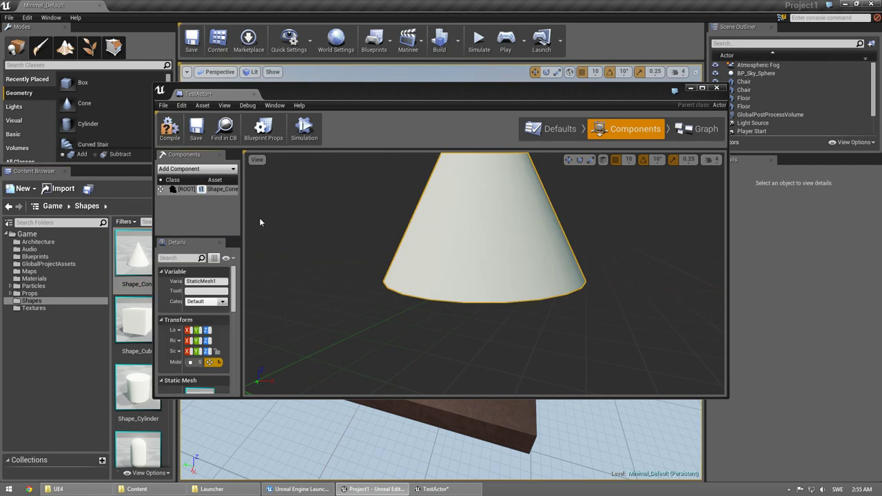
{"action": "left_click_drag", "start_coordinate": [398, 88], "coordinate": [423, 75]}
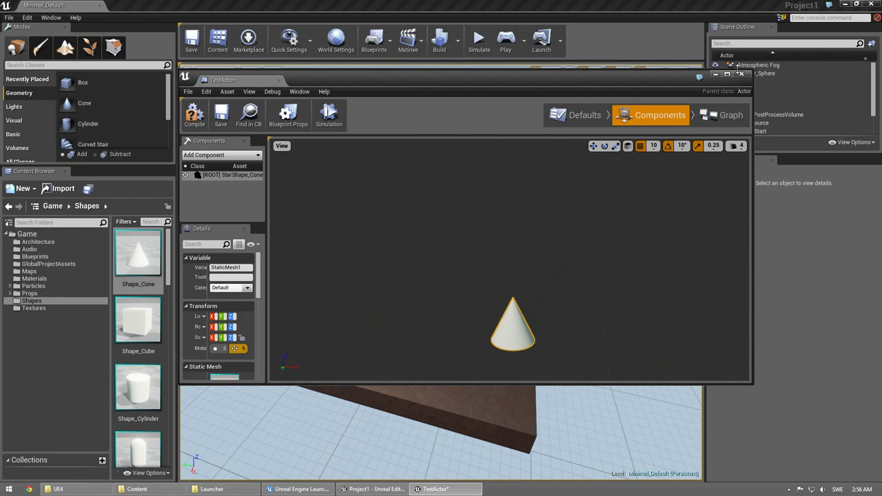
{"action": "left_click", "coordinate": [741, 74]}
- Place a TestActor cone on the level floor and save the level
{"action": "left_click", "coordinate": [50, 264]}
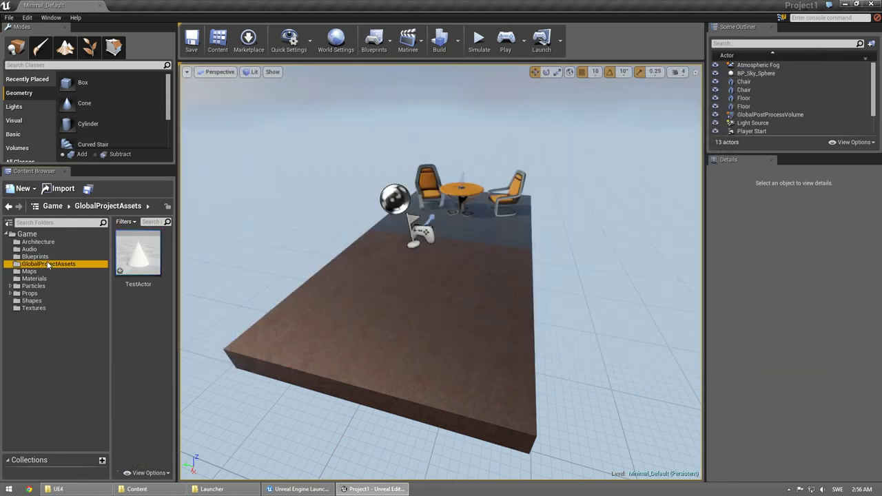
{"action": "left_click", "coordinate": [148, 272]}
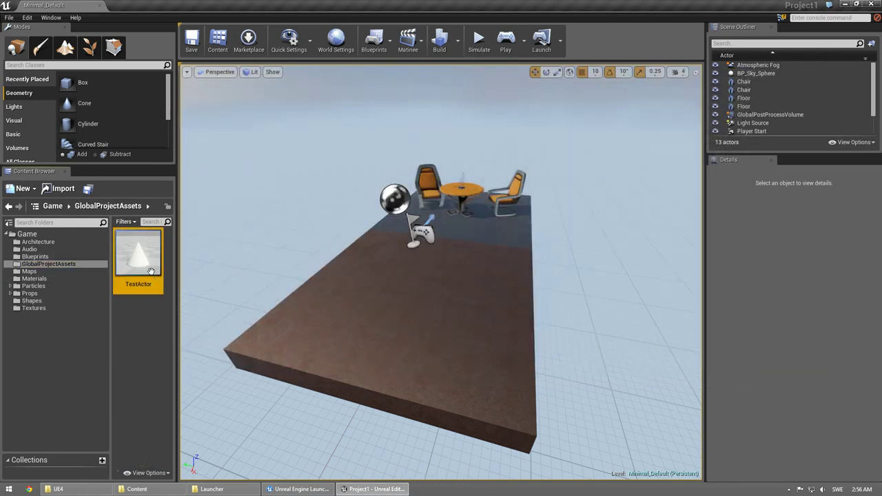
{"action": "left_click_drag", "start_coordinate": [142, 264], "coordinate": [426, 292]}
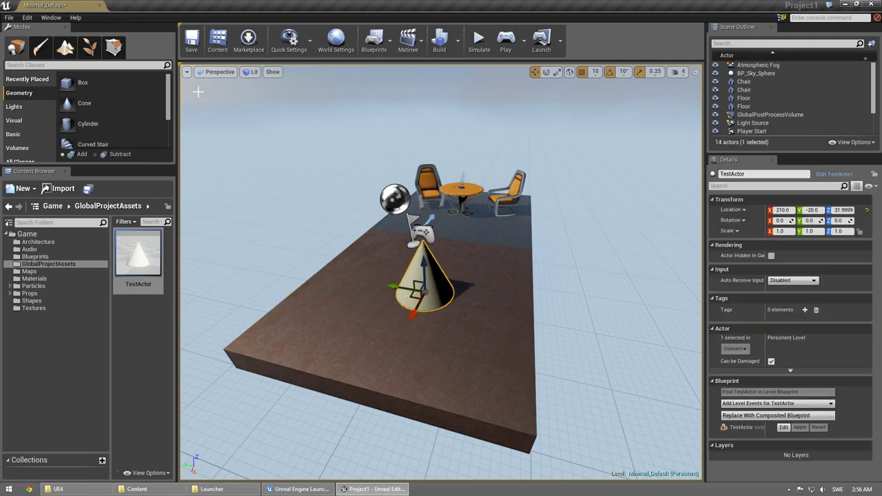
{"action": "left_click", "coordinate": [196, 47]}
{"action": "left_click_drag", "start_coordinate": [227, 110], "coordinate": [185, 158]}
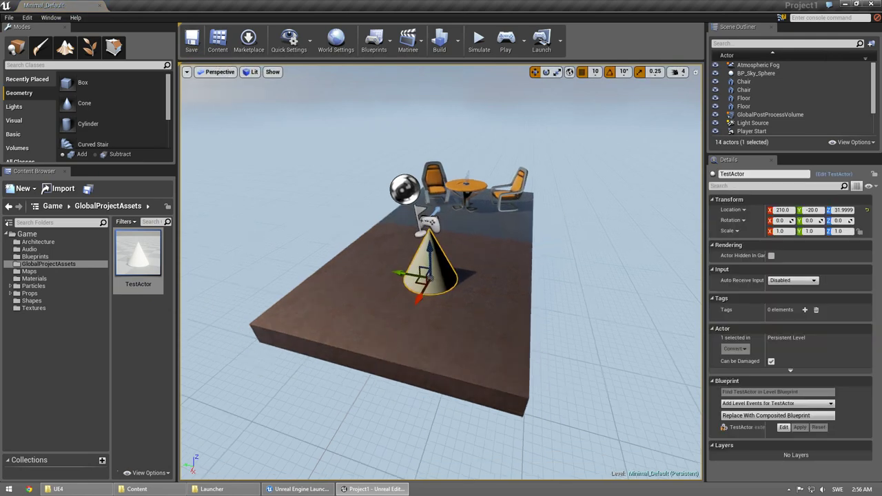
- Open Project2 from the project list
{"action": "left_click", "coordinate": [9, 17]}
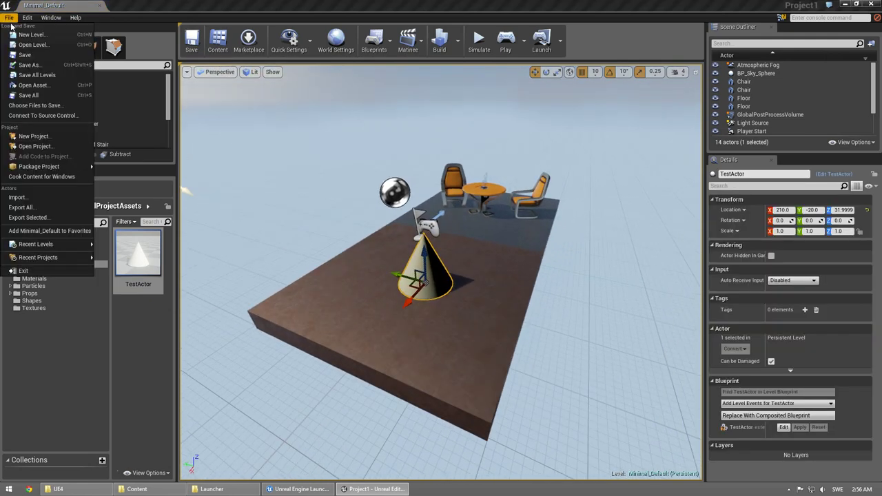
{"action": "left_click", "coordinate": [34, 147]}
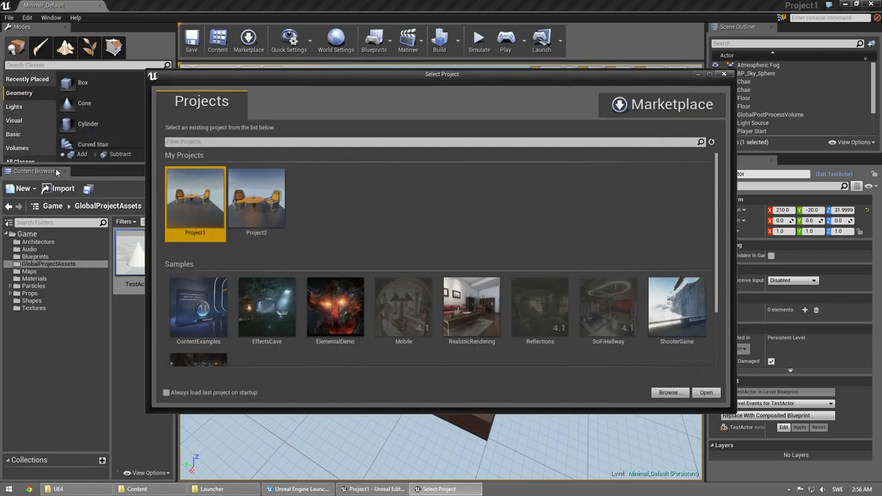
{"action": "left_click", "coordinate": [256, 211]}
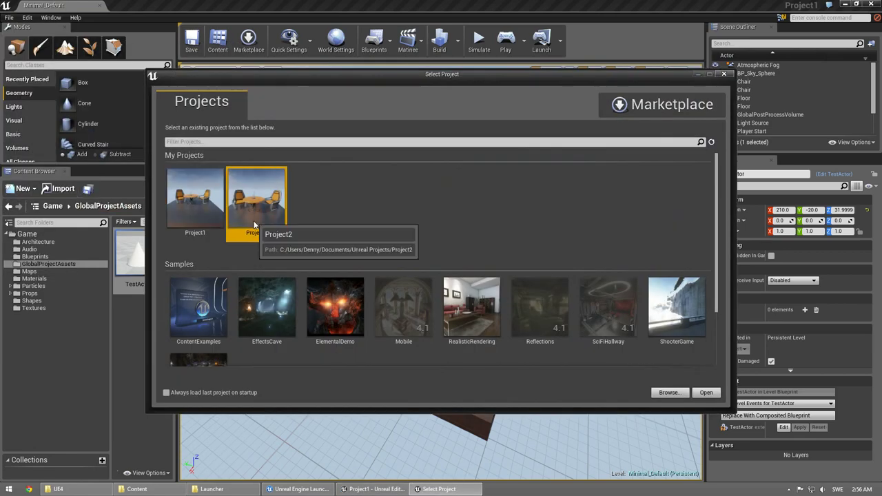
{"action": "left_click", "coordinate": [706, 392]}
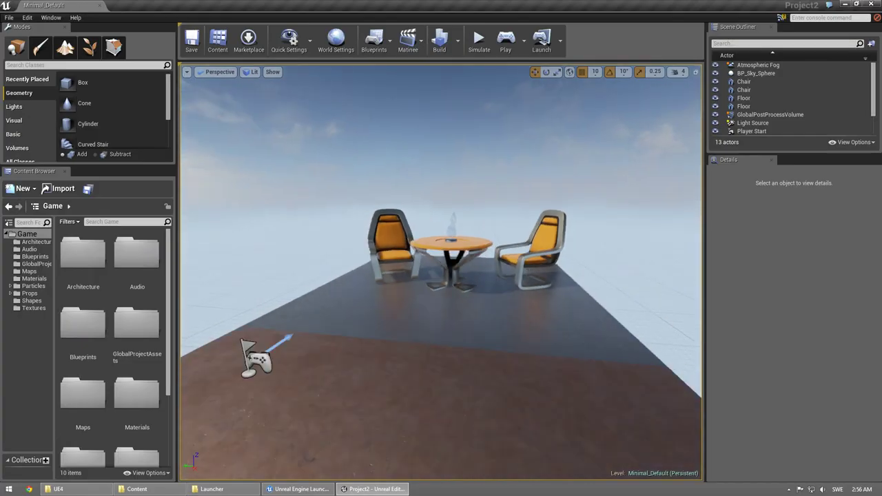
{"action": "left_click_drag", "start_coordinate": [447, 262], "coordinate": [448, 262], "text": "alt"}
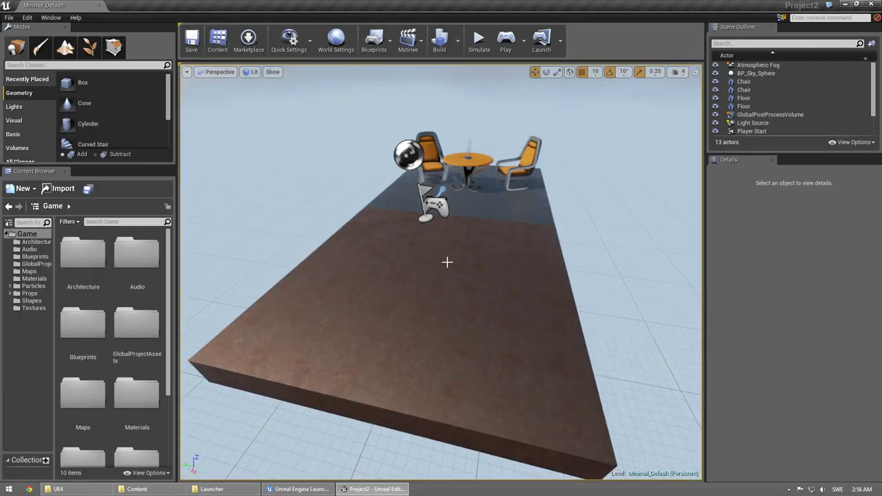
- Place the shared TestActor cone on Project2's floor and open its blueprint's component list
{"action": "left_click", "coordinate": [31, 265]}
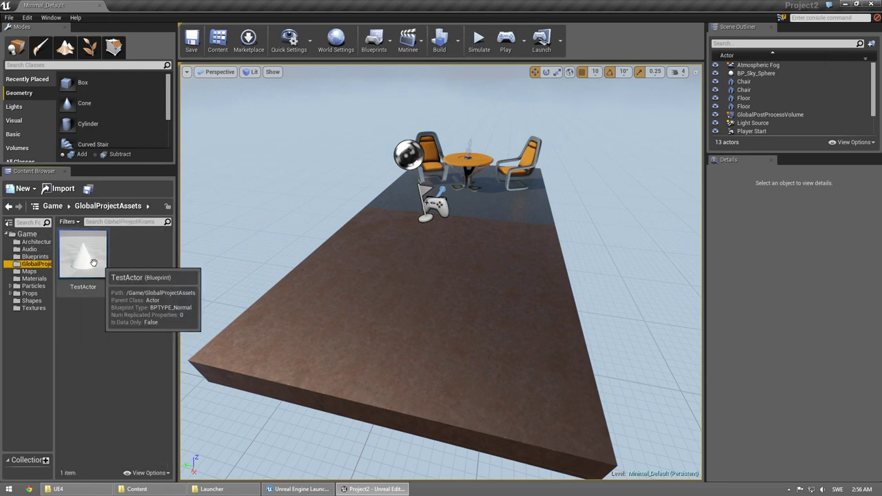
{"action": "left_click_drag", "start_coordinate": [83, 255], "coordinate": [437, 296]}
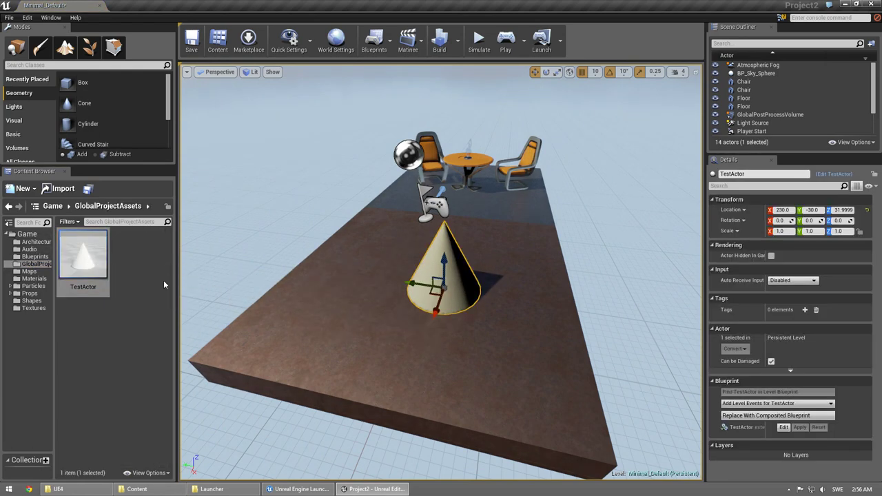
{"action": "double_click", "coordinate": [90, 266]}
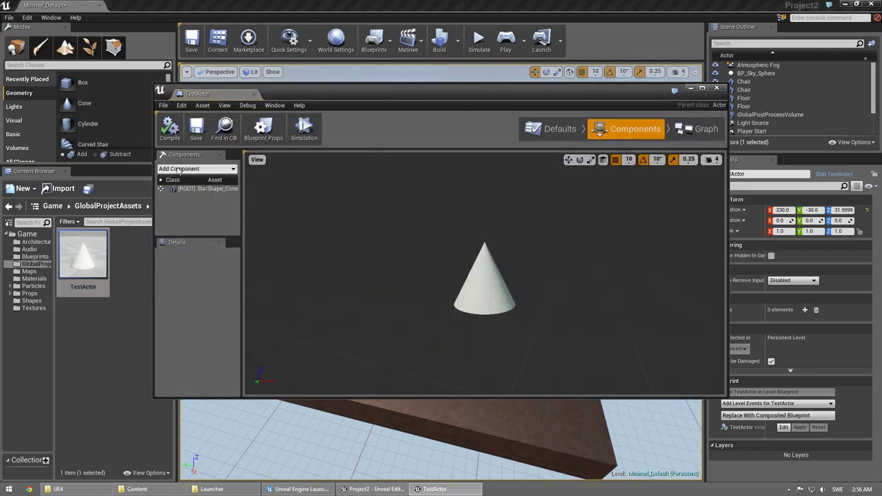
{"action": "left_click", "coordinate": [179, 170]}
{"action": "scroll", "coordinate": [207, 290], "scroll_direction": "down", "scroll_amount": 5}
- Add a Text Render component to TestActor and frame the preview on cone and text
{"action": "scroll", "coordinate": [216, 295], "scroll_direction": "down", "scroll_amount": 5}
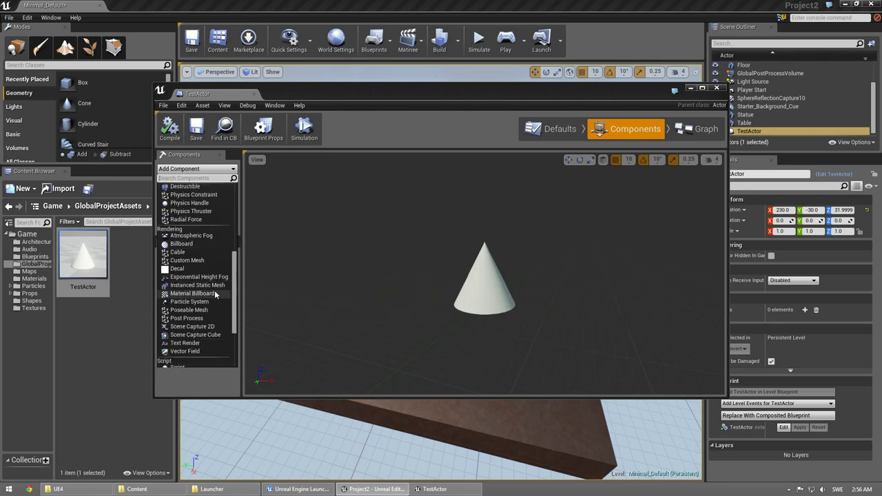
{"action": "scroll", "coordinate": [215, 294], "scroll_direction": "down", "scroll_amount": 3}
{"action": "scroll", "coordinate": [213, 293], "scroll_direction": "down", "scroll_amount": 3}
{"action": "left_click", "coordinate": [191, 271]}
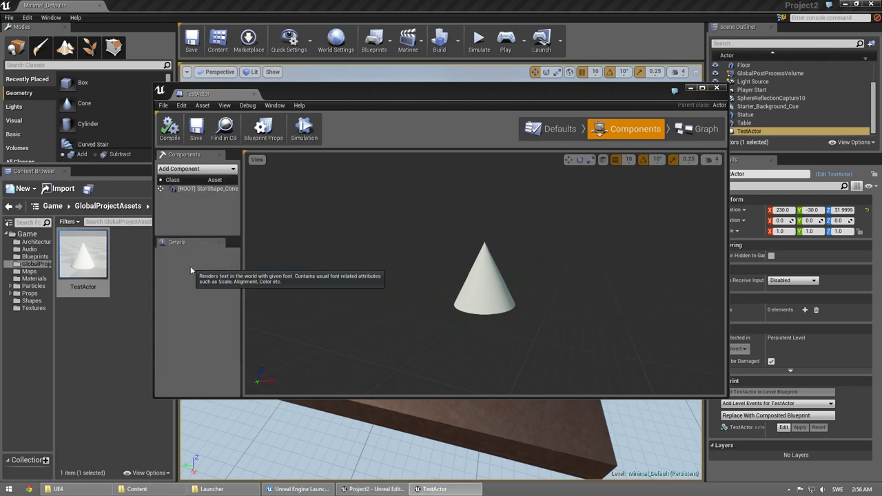
{"action": "scroll", "coordinate": [233, 322], "scroll_direction": "down", "scroll_amount": 2}
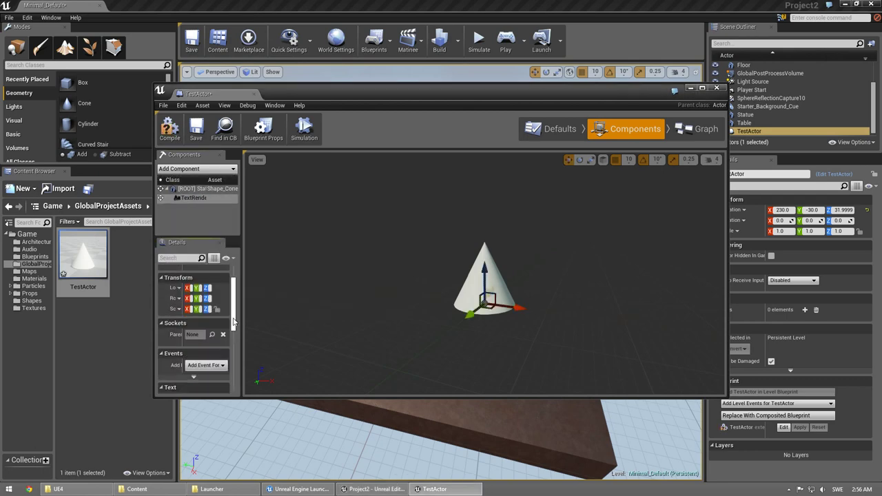
{"action": "scroll", "coordinate": [228, 324], "scroll_direction": "down", "scroll_amount": 3}
{"action": "type", "text": "awesome cone"}
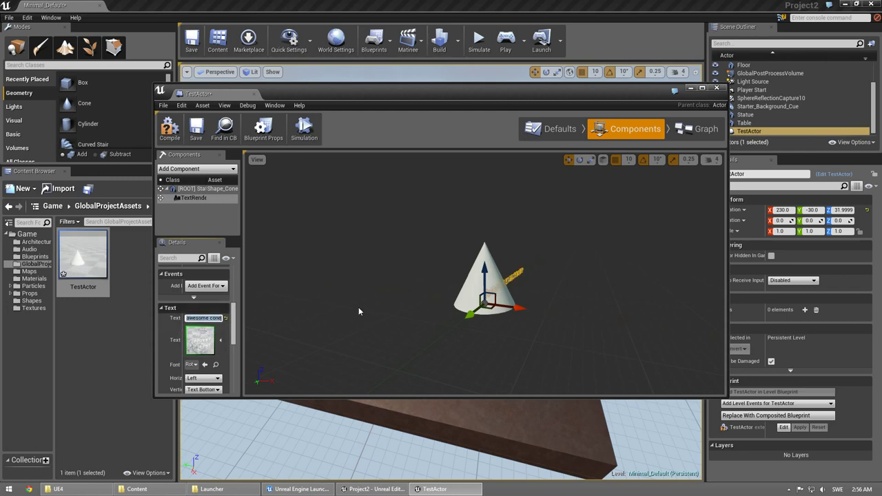
{"action": "left_click_drag", "start_coordinate": [361, 309], "coordinate": [386, 303]}
{"action": "left_click_drag", "start_coordinate": [472, 344], "coordinate": [503, 358]}
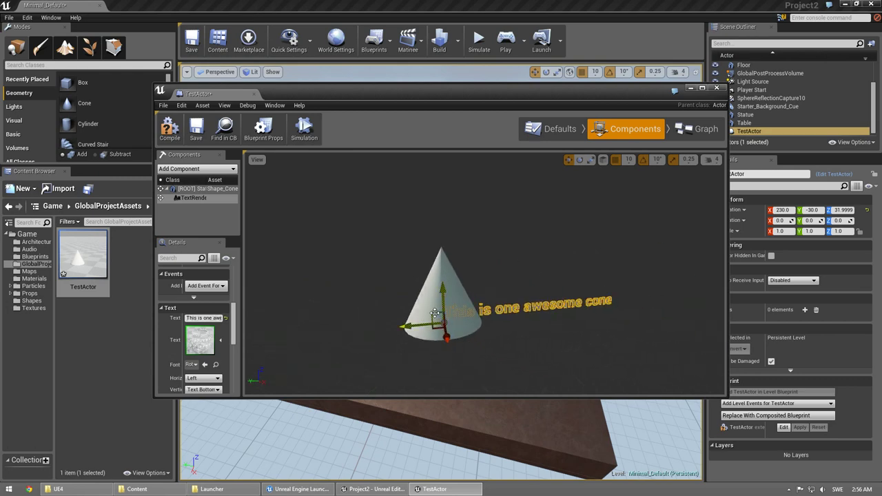
- Raise the text above the cone, set it to 'This is one awesome cone, with text from project2', compile and save
{"action": "left_click_drag", "start_coordinate": [435, 314], "coordinate": [329, 237]}
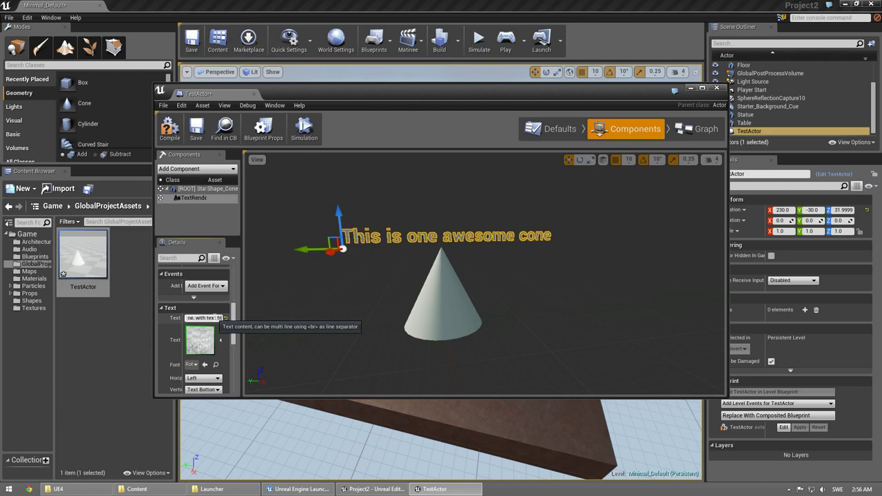
{"action": "type", "text": "2"}
{"action": "key", "text": "Return"}
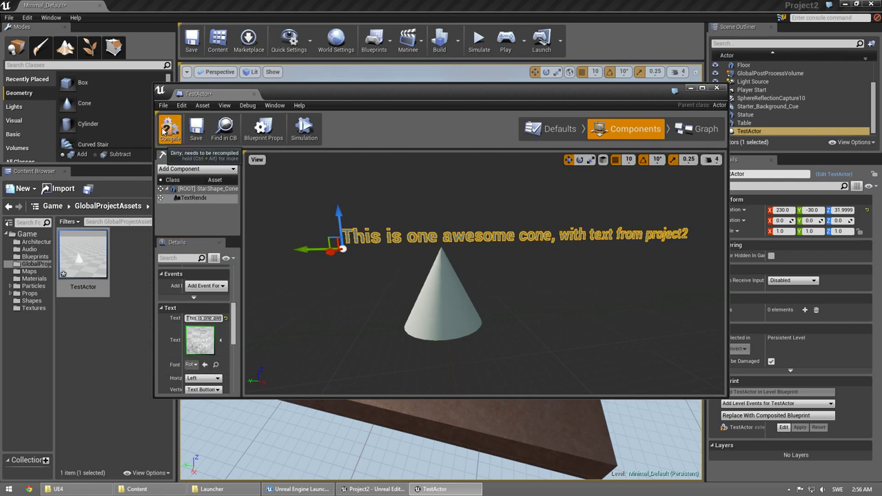
{"action": "left_click", "coordinate": [197, 129]}
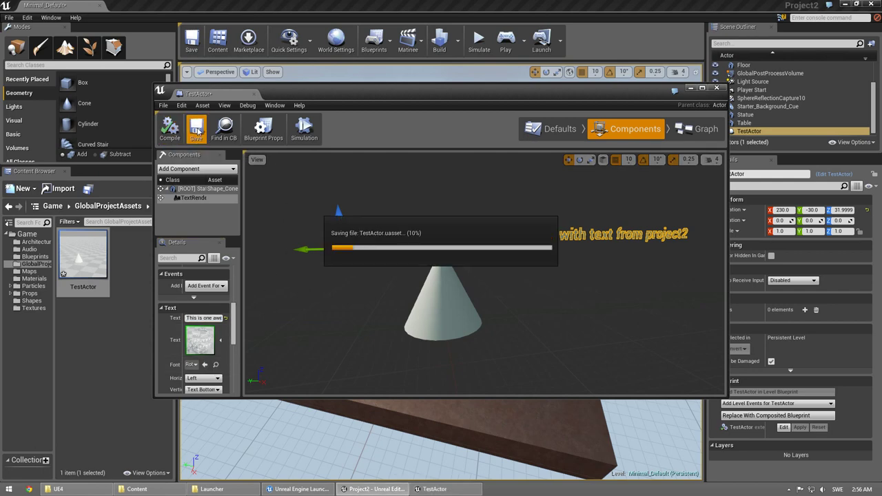
{"action": "left_click", "coordinate": [719, 90]}
- Create an Actor Blueprint named AnotherActor in GlobalProjectAssets
{"action": "right_click", "coordinate": [130, 279]}
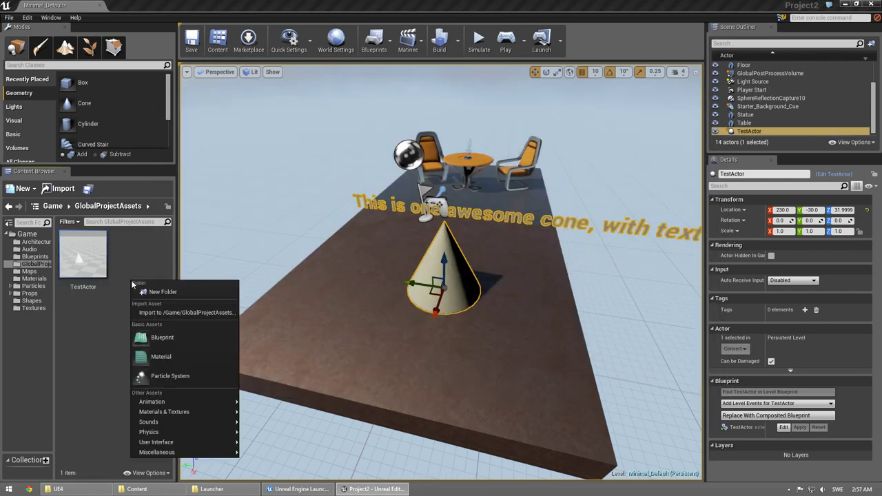
{"action": "left_click", "coordinate": [181, 340]}
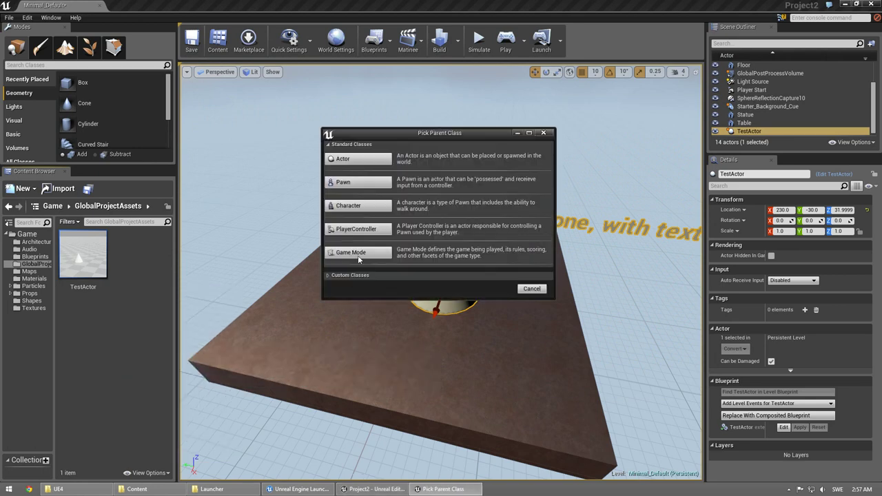
{"action": "left_click", "coordinate": [365, 165]}
{"action": "type", "text": "AnotherActor"}
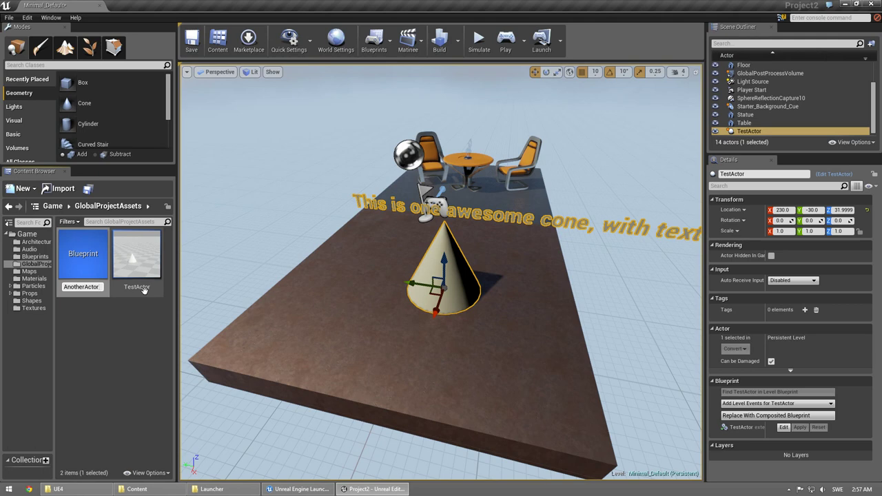
{"action": "key", "text": "Return"}
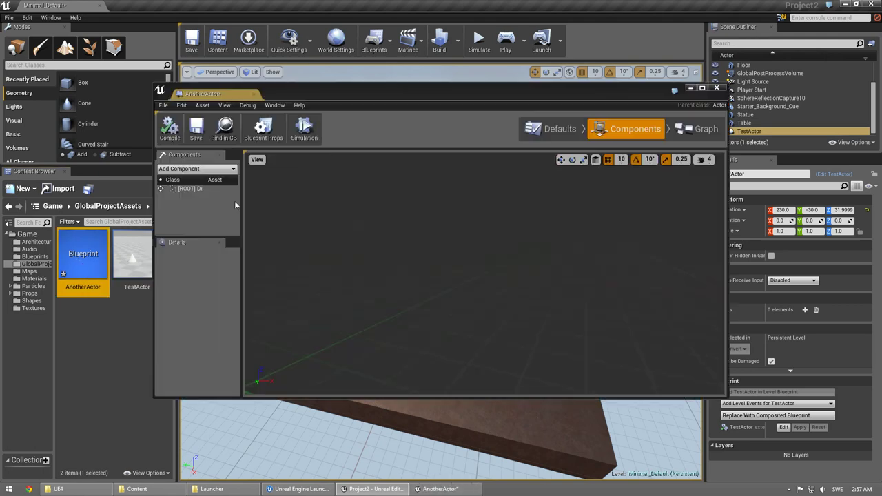
- Add a Box component to AnotherActor and uncheck Hidden in Game
{"action": "double_click", "coordinate": [79, 261]}
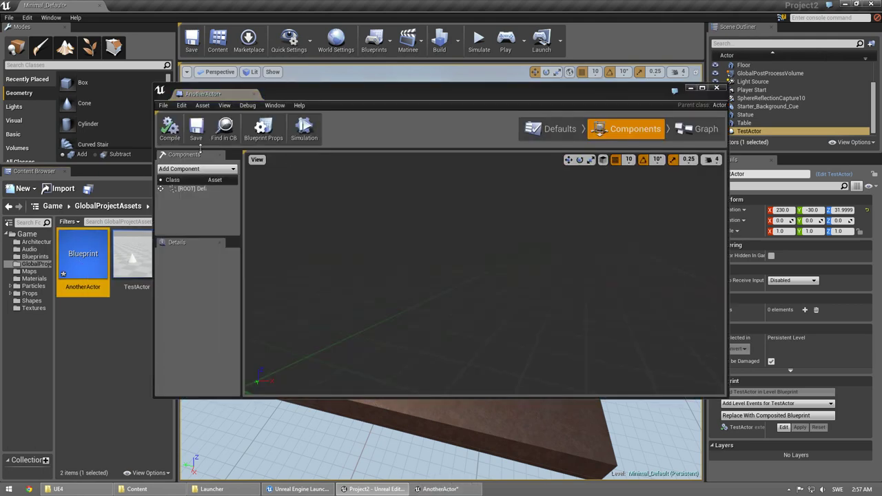
{"action": "left_click", "coordinate": [194, 171]}
{"action": "scroll", "coordinate": [196, 289], "scroll_direction": "down", "scroll_amount": 10}
{"action": "scroll", "coordinate": [199, 330], "scroll_direction": "down", "scroll_amount": 3}
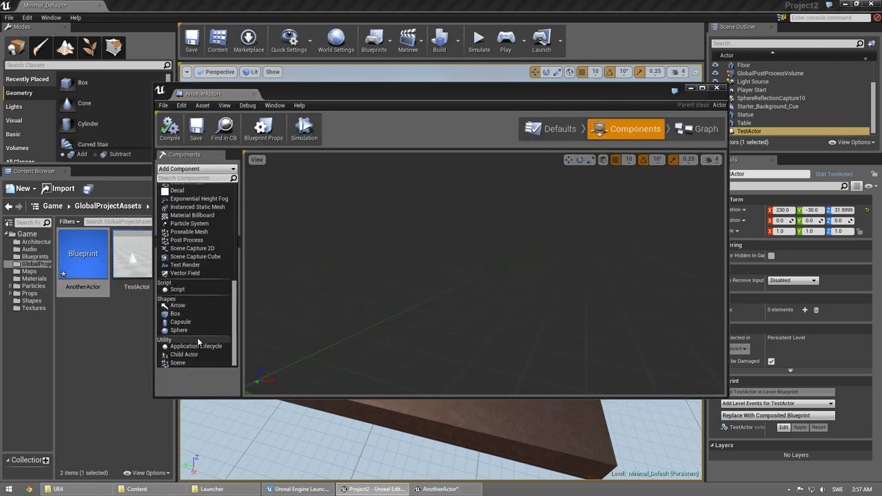
{"action": "left_click", "coordinate": [175, 314]}
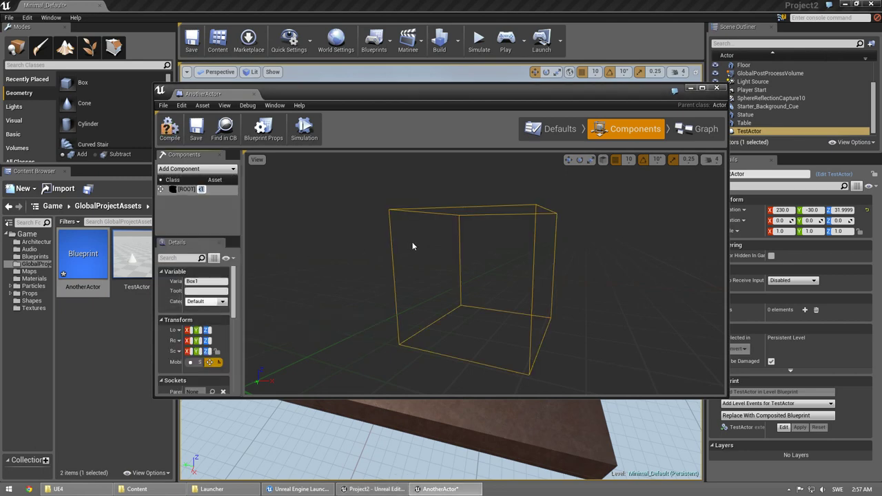
{"action": "scroll", "coordinate": [223, 293], "scroll_direction": "down", "scroll_amount": 10}
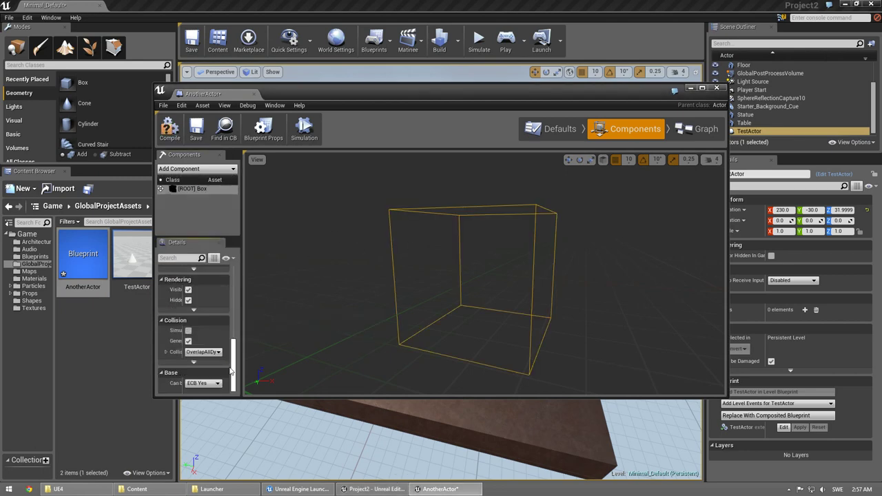
{"action": "left_click", "coordinate": [188, 301]}
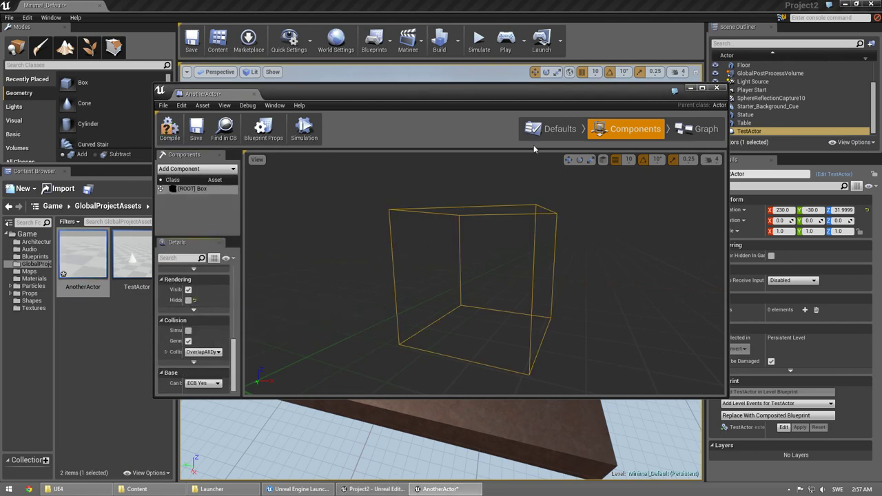
{"action": "left_click", "coordinate": [717, 89]}
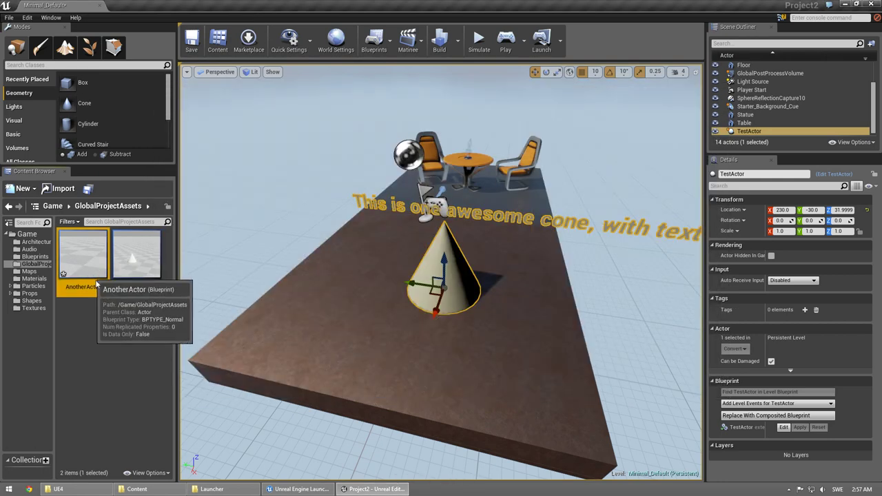
- Drop an AnotherActor box beside the table in Project2's level, then open Project1
{"action": "mouse_move", "coordinate": [81, 266]}
{"action": "left_mouse_down"}
{"action": "mouse_move", "coordinate": [265, 302]}
{"action": "mouse_move", "coordinate": [358, 298]}
{"action": "mouse_move", "coordinate": [314, 183]}
{"action": "left_mouse_up"}
{"action": "left_click", "coordinate": [392, 279]}
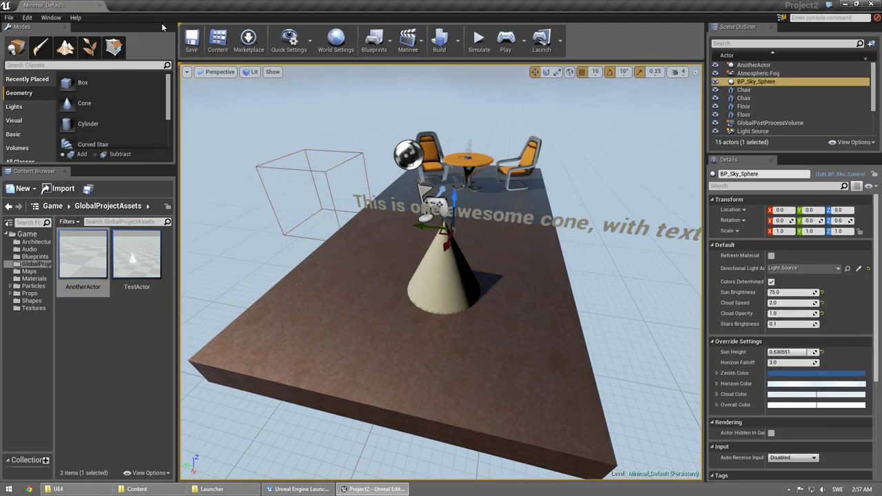
{"action": "left_click", "coordinate": [8, 19]}
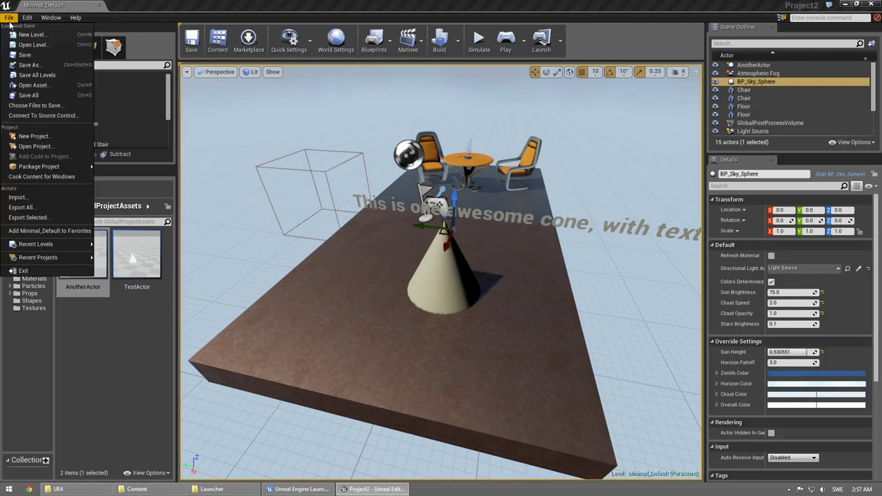
{"action": "left_click", "coordinate": [54, 148]}
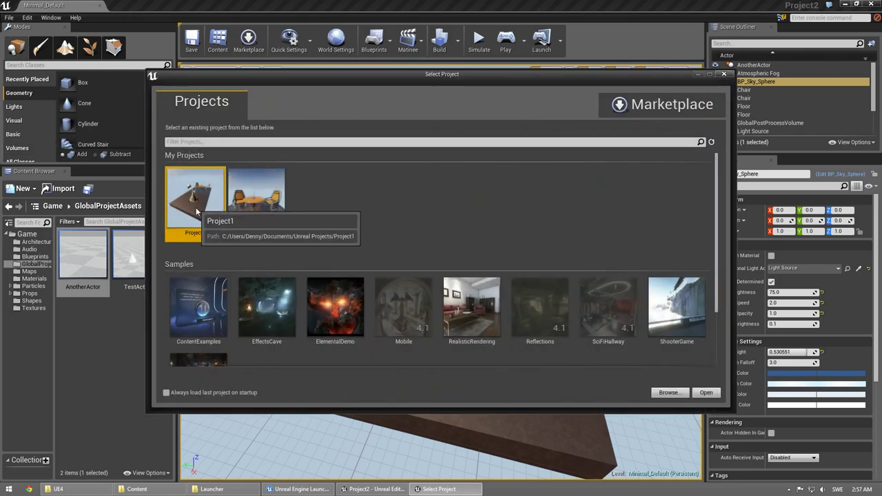
{"action": "left_click", "coordinate": [707, 392]}
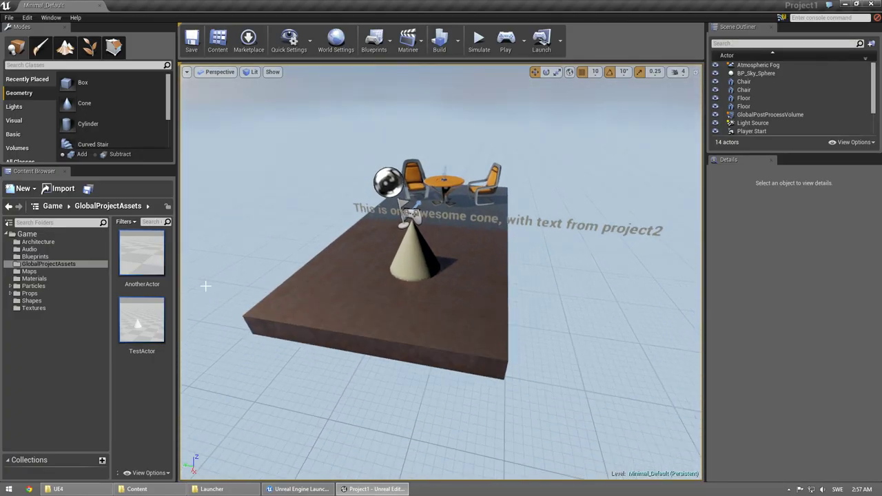
- Place an AnotherActor instance in the Project1 level beside the table
{"action": "left_click", "coordinate": [155, 270]}
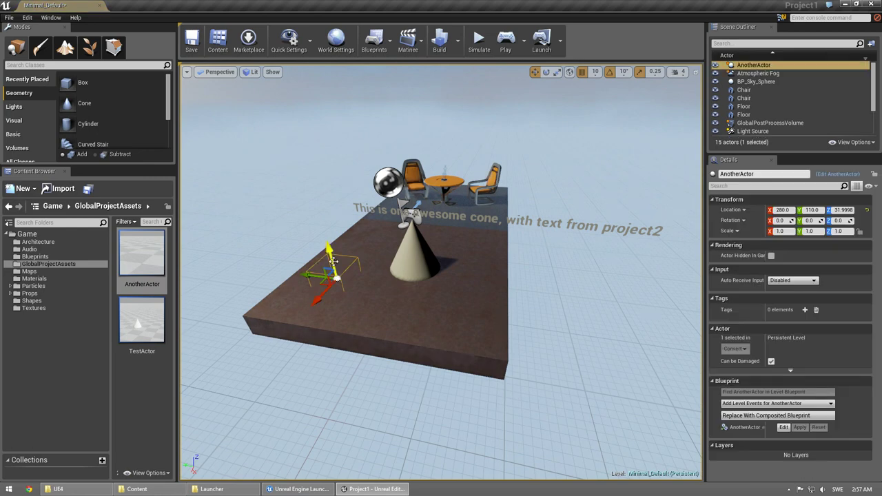
{"action": "left_click_drag", "start_coordinate": [337, 280], "coordinate": [311, 207]}
{"action": "left_click", "coordinate": [356, 115]}
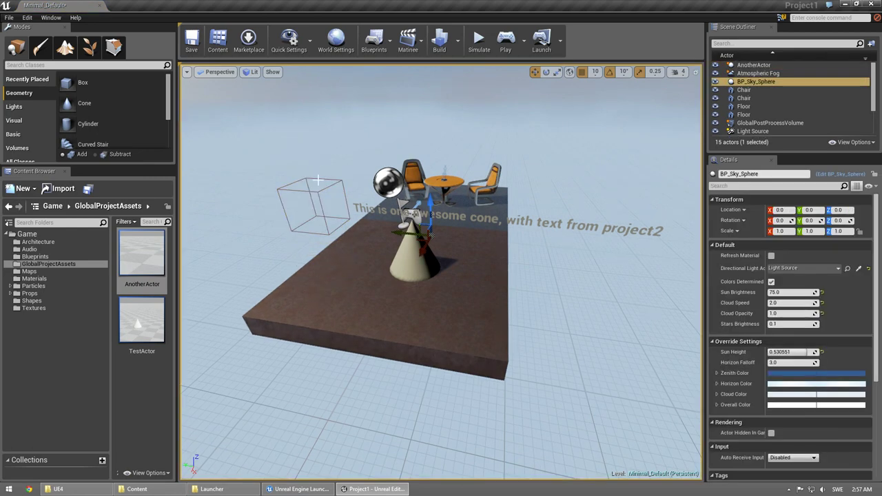
- Add a Capsule1 component under AnotherActor's Box root, then save and close the blueprint
{"action": "double_click", "coordinate": [135, 260]}
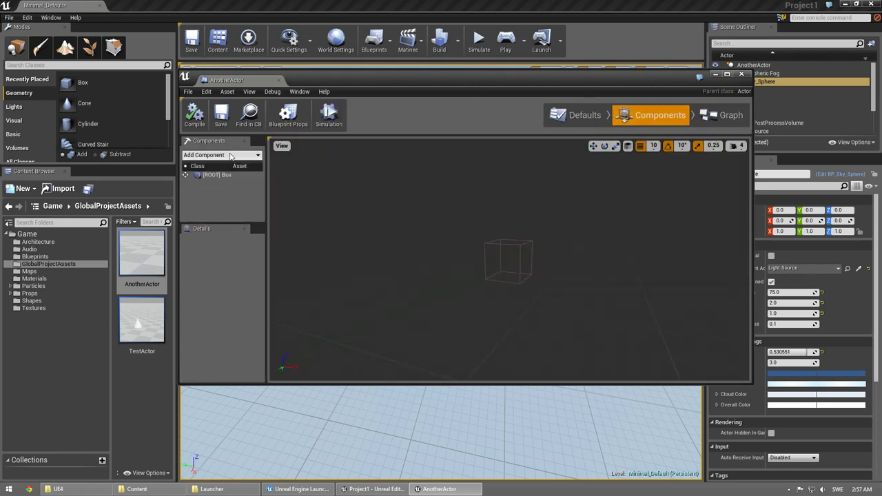
{"action": "left_click", "coordinate": [221, 156]}
{"action": "scroll", "coordinate": [224, 262], "scroll_direction": "down", "scroll_amount": 3}
{"action": "scroll", "coordinate": [228, 251], "scroll_direction": "down", "scroll_amount": 3}
{"action": "scroll", "coordinate": [228, 252], "scroll_direction": "down", "scroll_amount": 3}
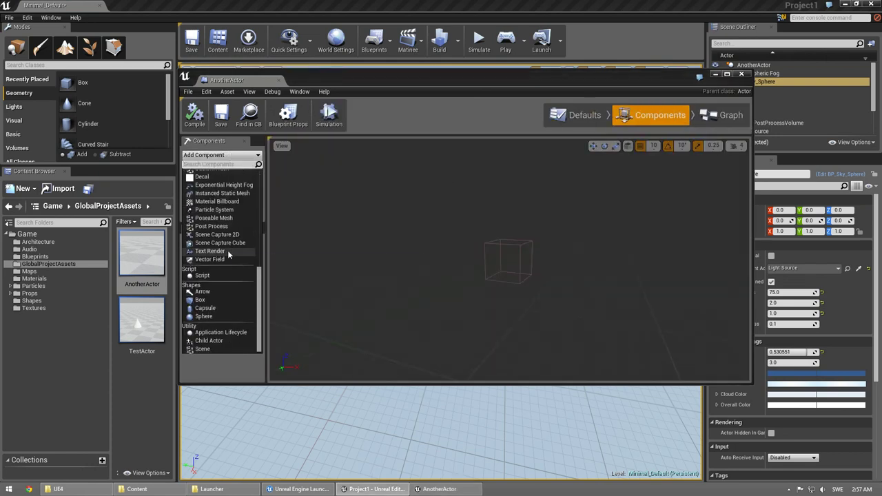
{"action": "scroll", "coordinate": [229, 255], "scroll_direction": "up", "scroll_amount": 2}
{"action": "scroll", "coordinate": [228, 255], "scroll_direction": "up", "scroll_amount": 1}
{"action": "scroll", "coordinate": [230, 258], "scroll_direction": "down", "scroll_amount": 3}
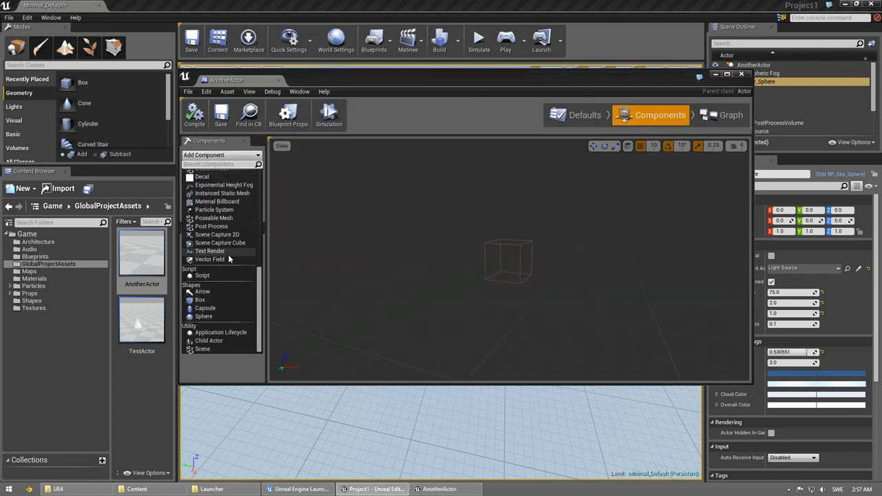
{"action": "left_click", "coordinate": [207, 308]}
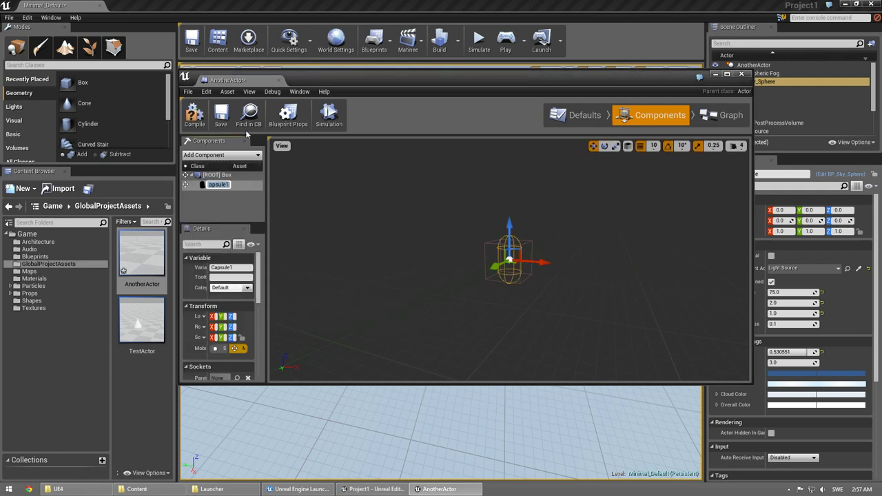
{"action": "key", "text": "Return"}
{"action": "left_click", "coordinate": [220, 117]}
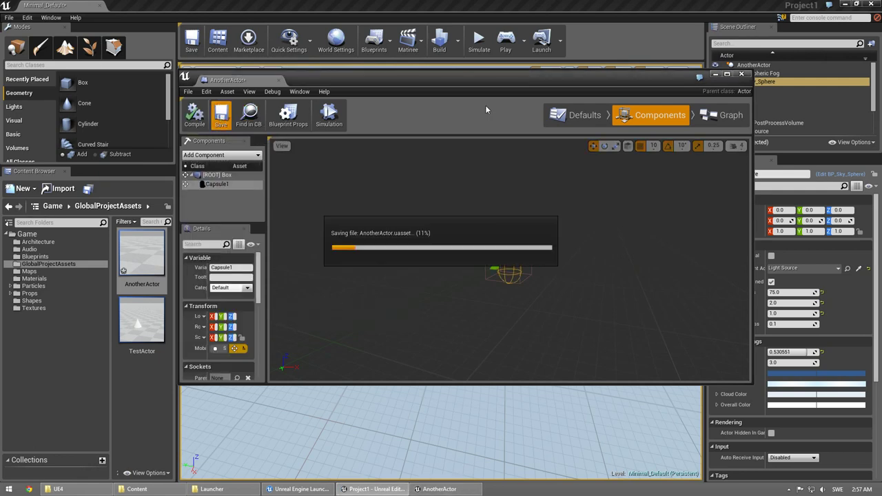
{"action": "left_click", "coordinate": [742, 74]}
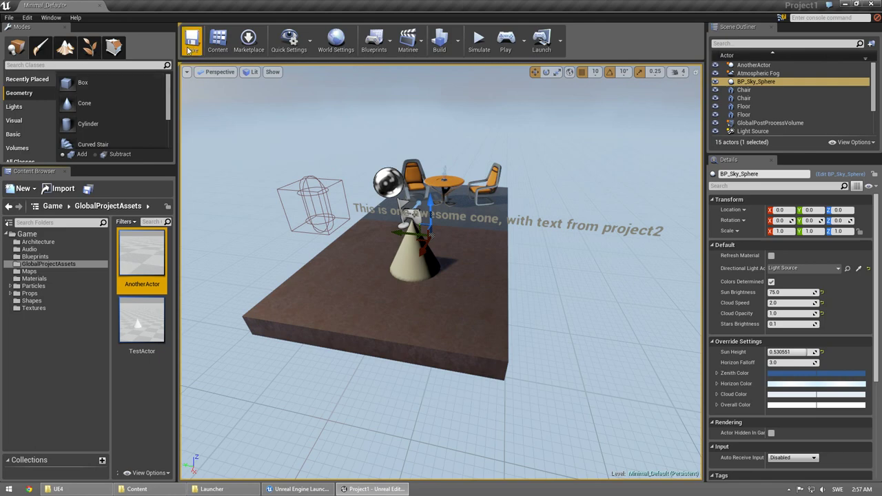
- Reopen Project2 via File > Open Project and bring its Content folder window forward
{"action": "left_click", "coordinate": [9, 17]}
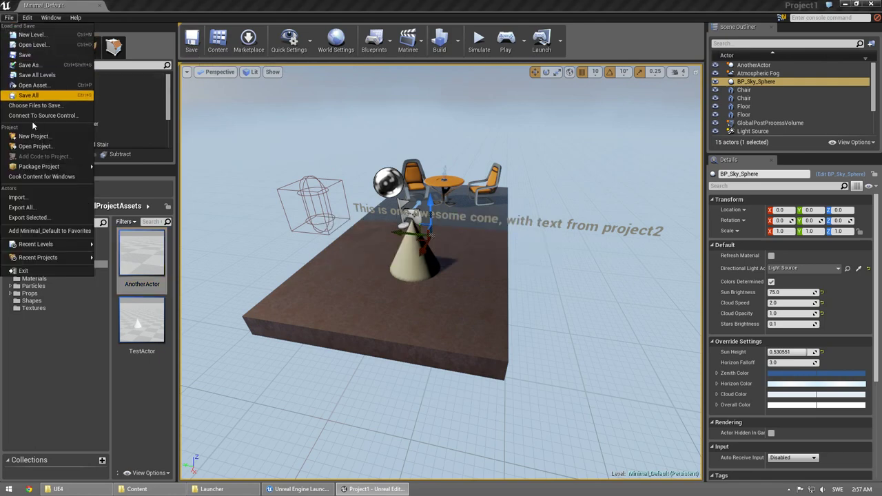
{"action": "left_click", "coordinate": [34, 146]}
{"action": "left_click", "coordinate": [272, 200]}
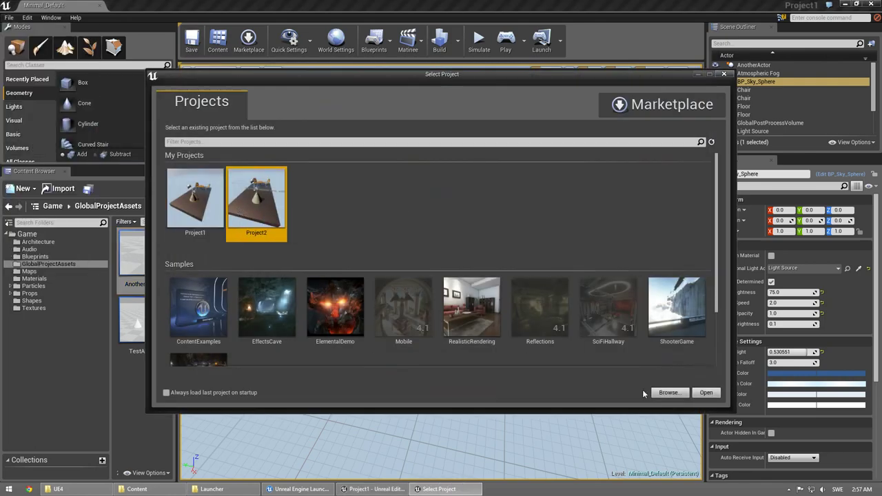
{"action": "left_click", "coordinate": [706, 393]}
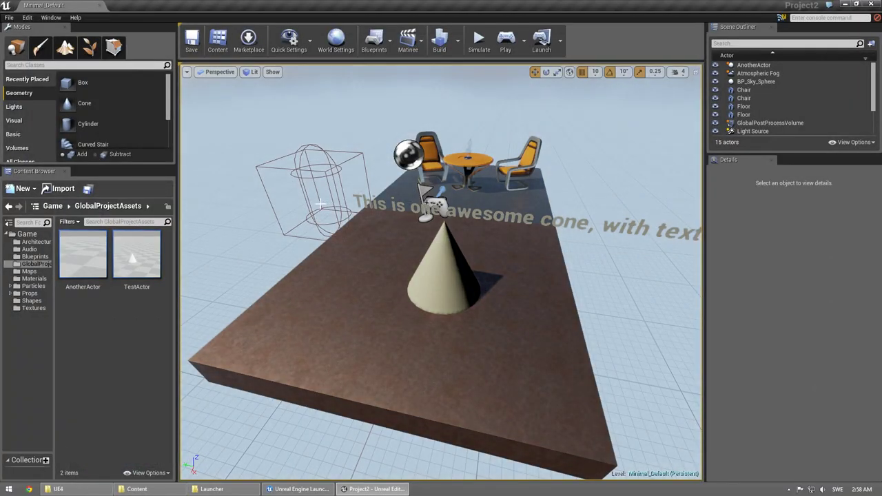
{"action": "left_click", "coordinate": [138, 490]}
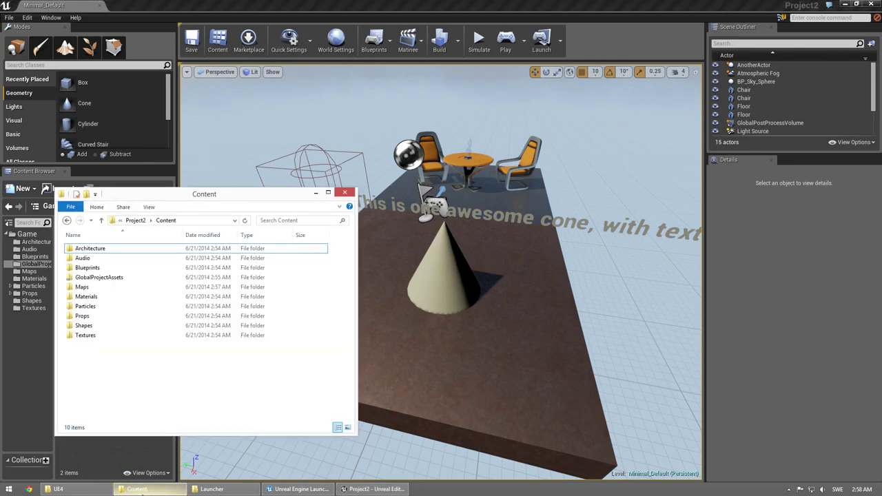
- Open Project2's GlobalProjectAssets folder and show it beside the D:\UE4 folder window
{"action": "double_click", "coordinate": [98, 278]}
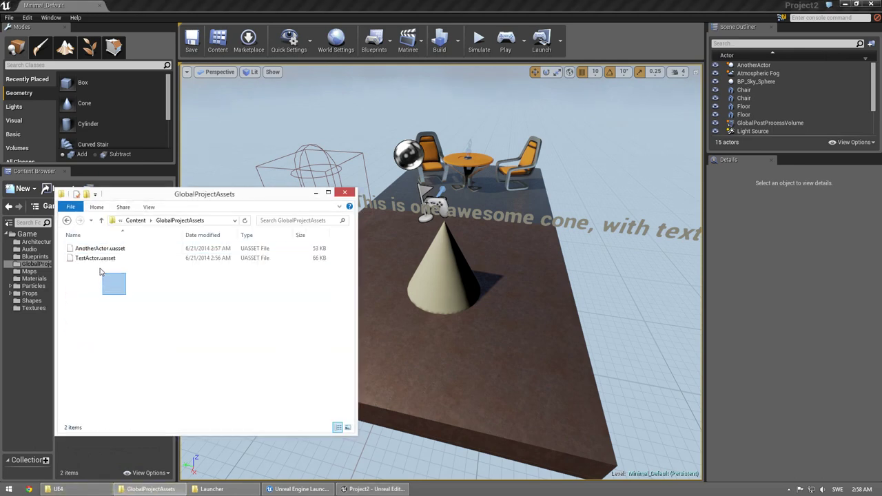
{"action": "left_click_drag", "start_coordinate": [99, 272], "coordinate": [115, 289]}
{"action": "left_click", "coordinate": [58, 490]}
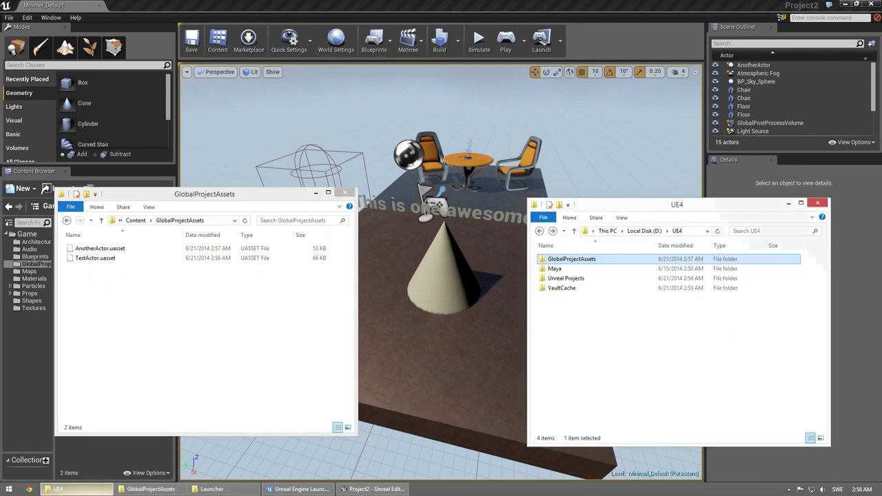
{"action": "left_click", "coordinate": [591, 259]}
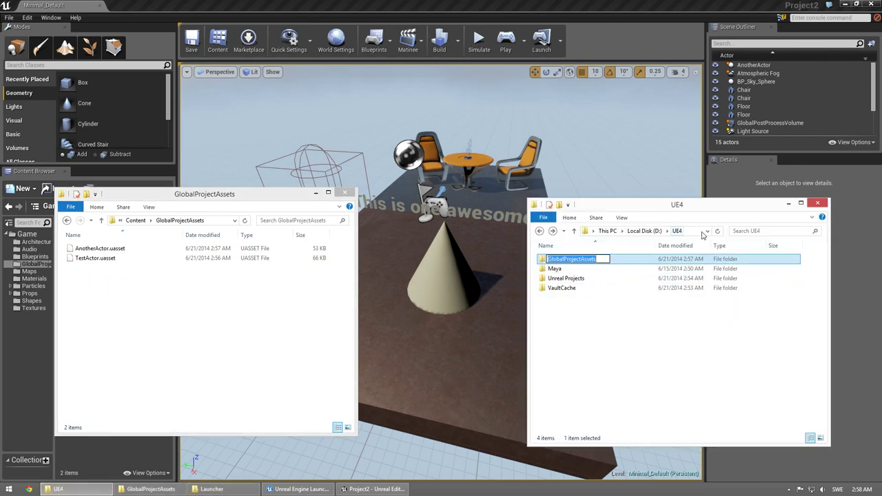
{"action": "left_click", "coordinate": [697, 231]}
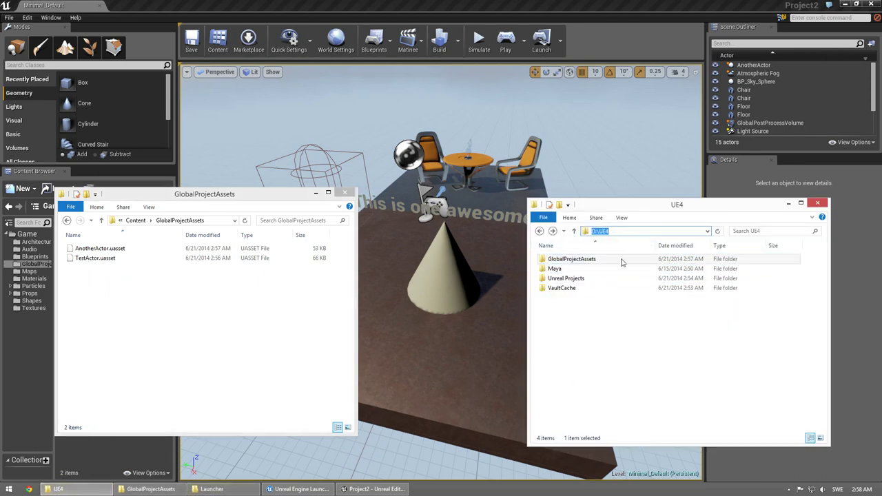
{"action": "left_click", "coordinate": [613, 348]}
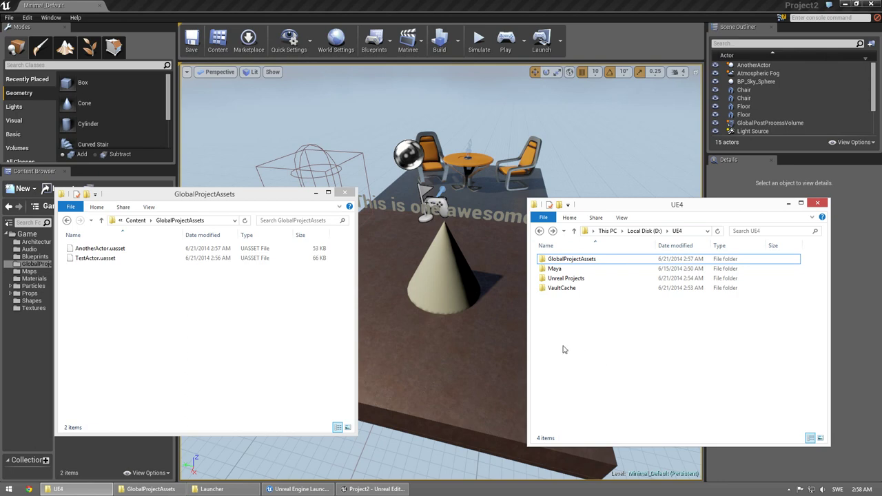